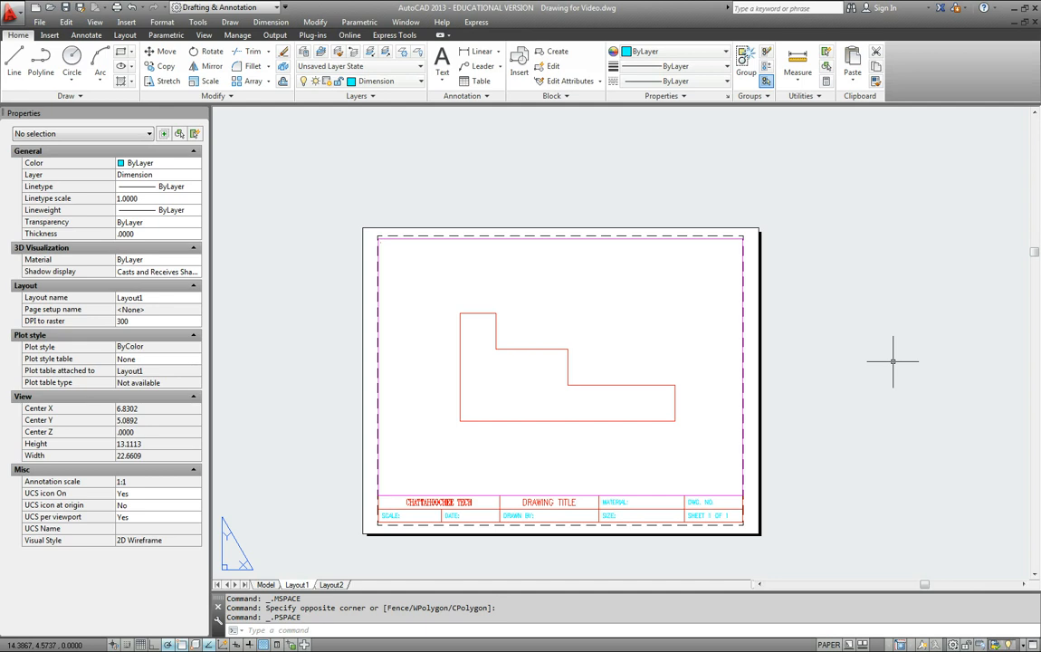
- Set the Layout1 viewport scale to 1:2 and lock the viewport, ending in paper space
click(265, 584)
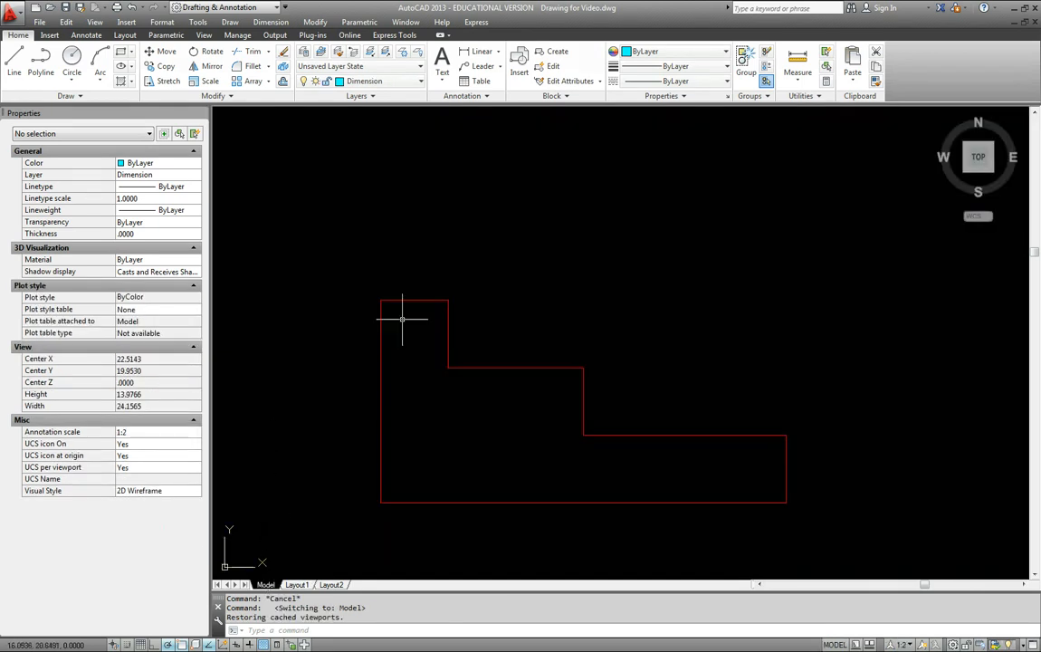
click(297, 584)
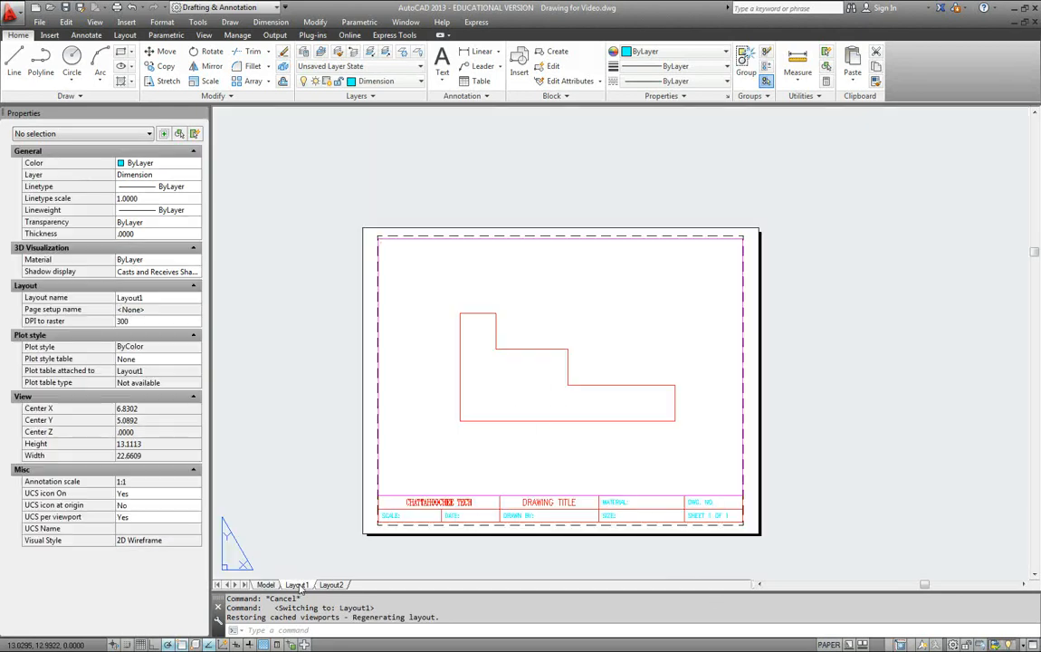
double_click(544, 437)
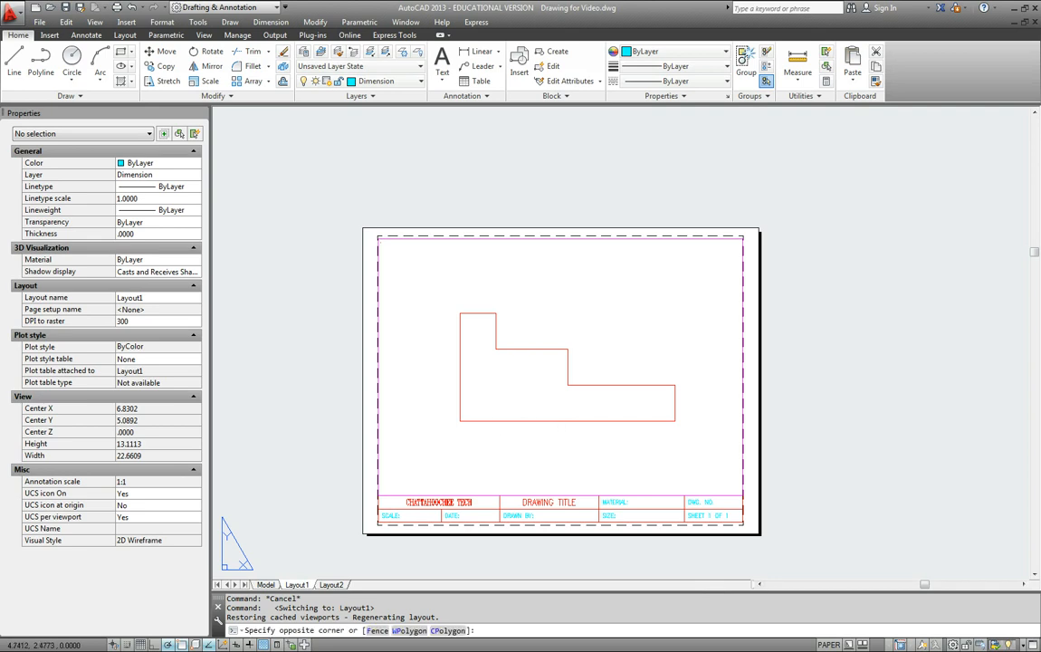
mouse_move(545, 438)
middle_down()
mouse_move(587, 440)
mouse_move(550, 433)
mouse_move(586, 451)
middle_up()
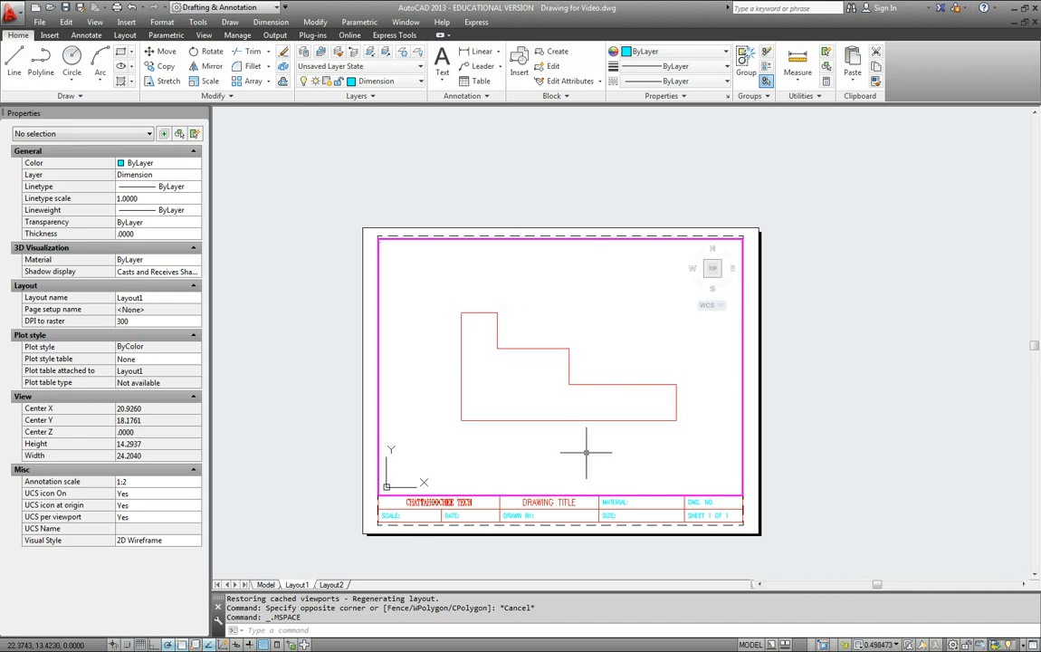
click(876, 644)
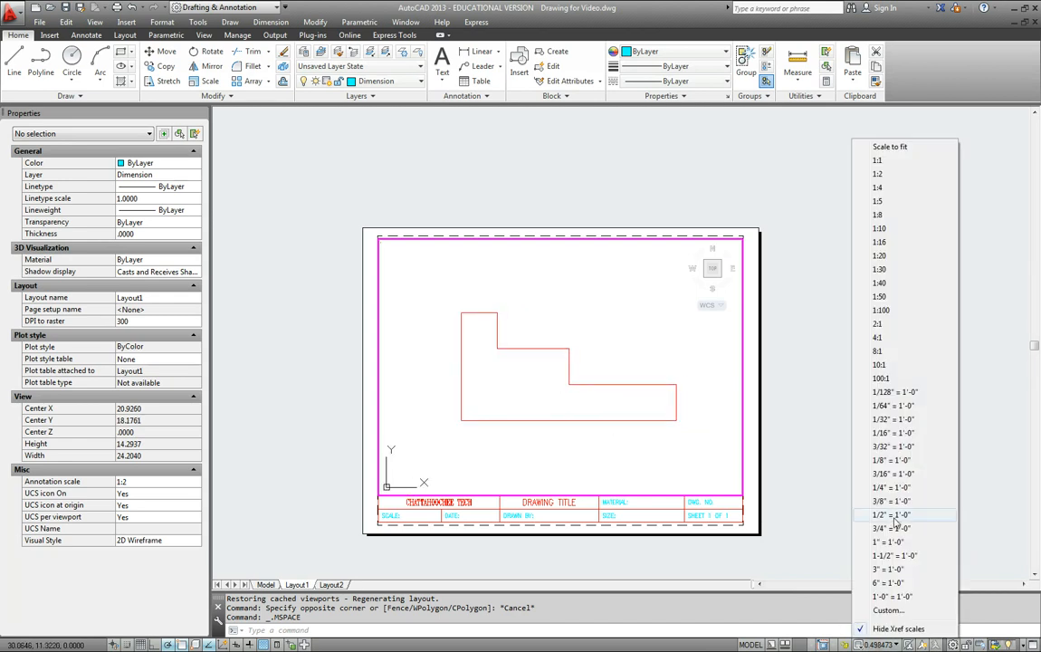
click(876, 174)
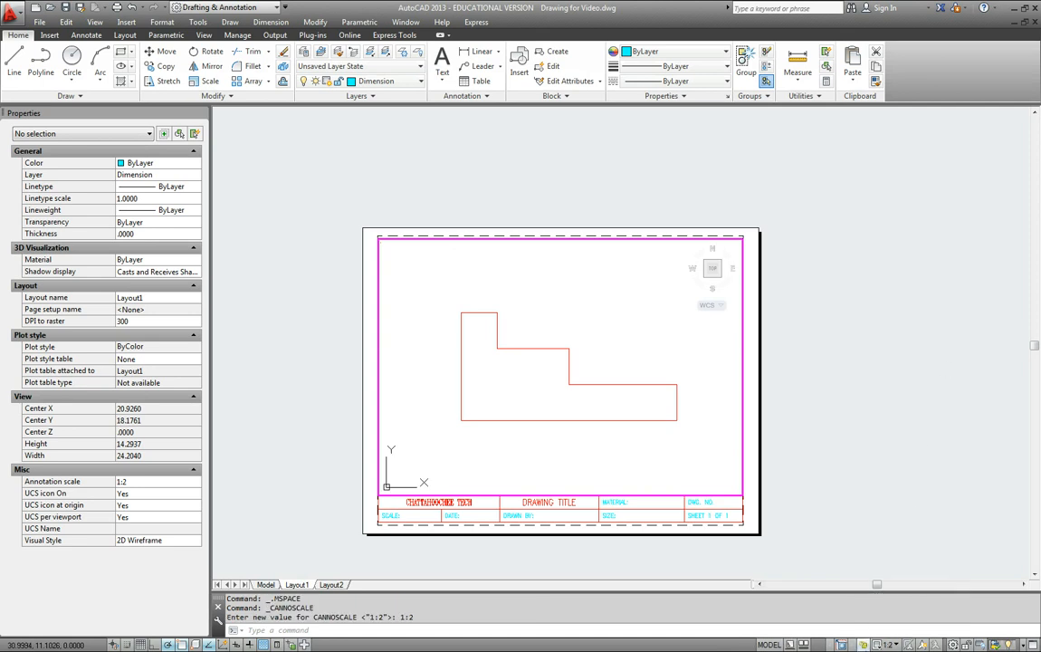
click(866, 645)
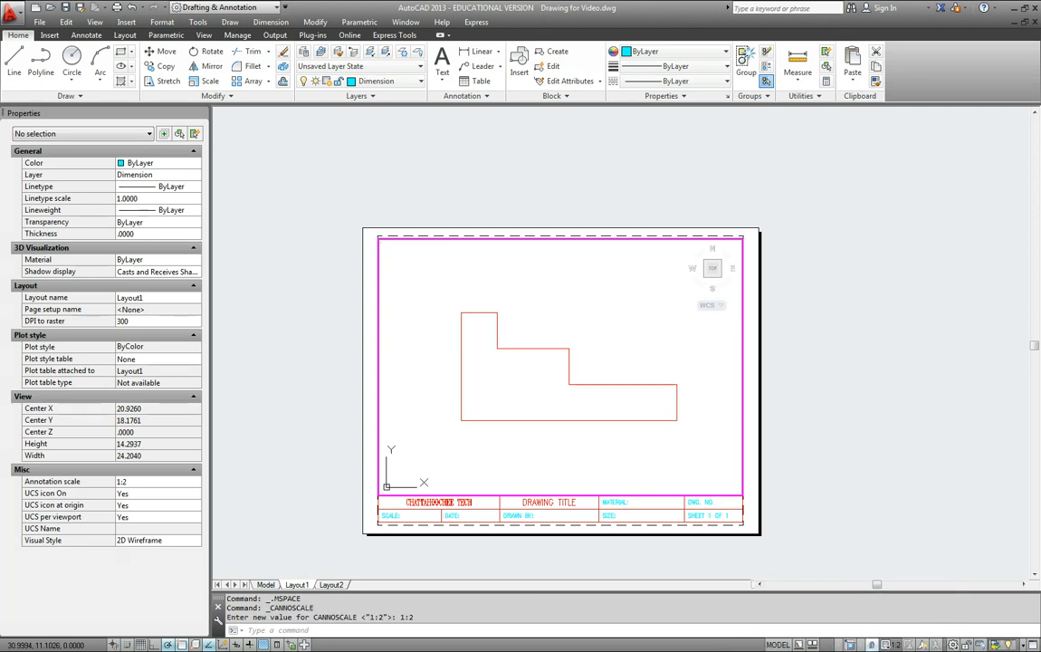
double_click(802, 350)
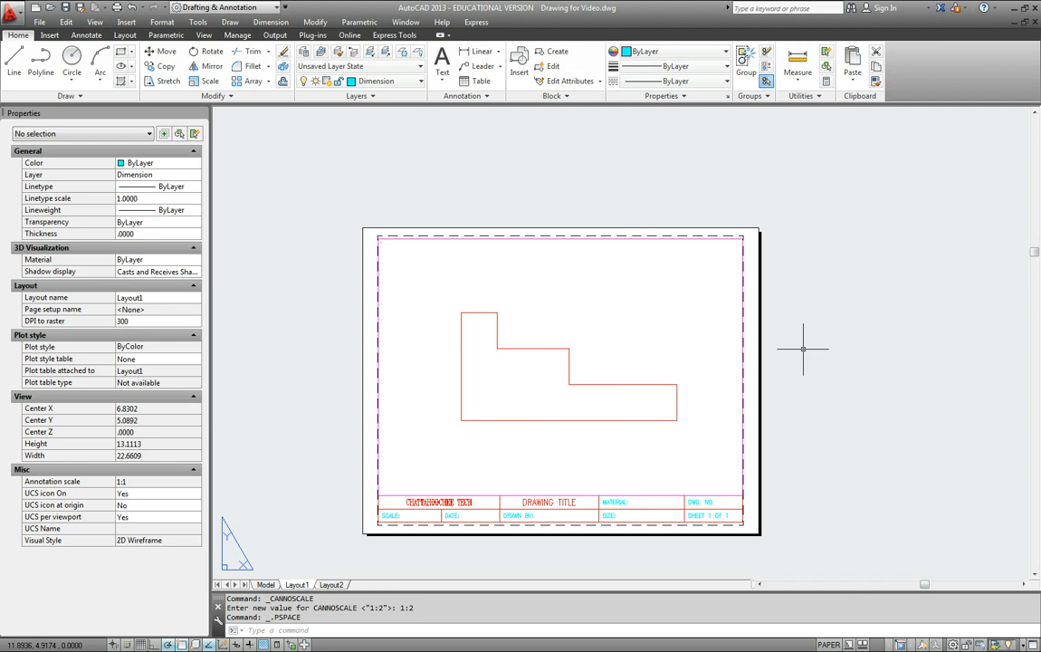
- Draw a short horizontal leader with its arrow on the outer upper corner of the part's lowest step
text(LEADER)
key(Return)
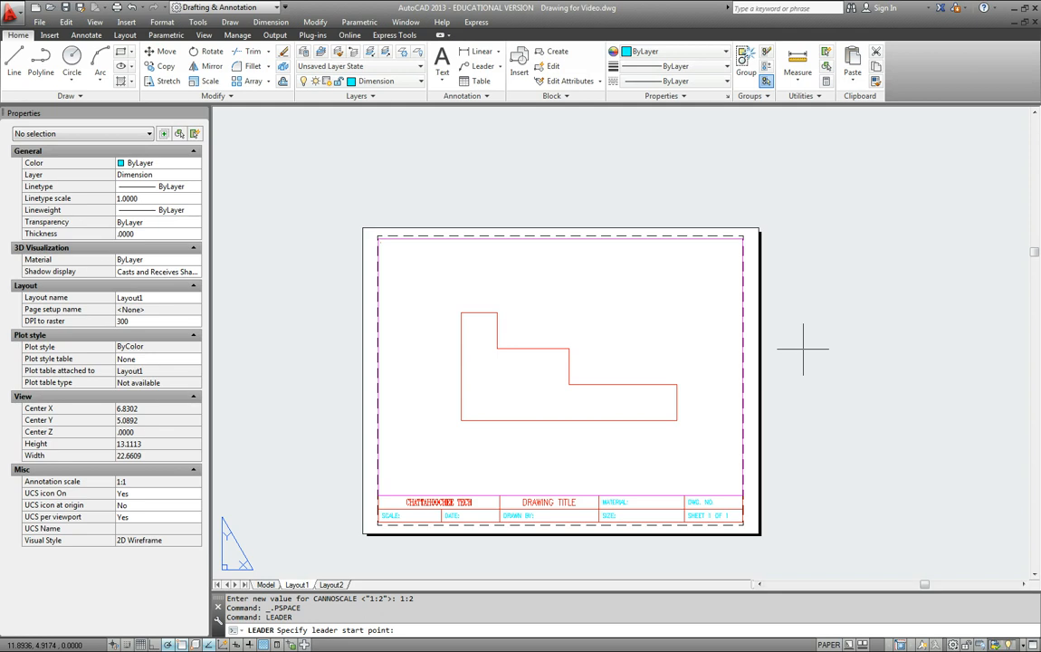
scroll(727, 372, down, 1)
scroll(727, 375, up, 3)
middle_drag(714, 372, 698, 328)
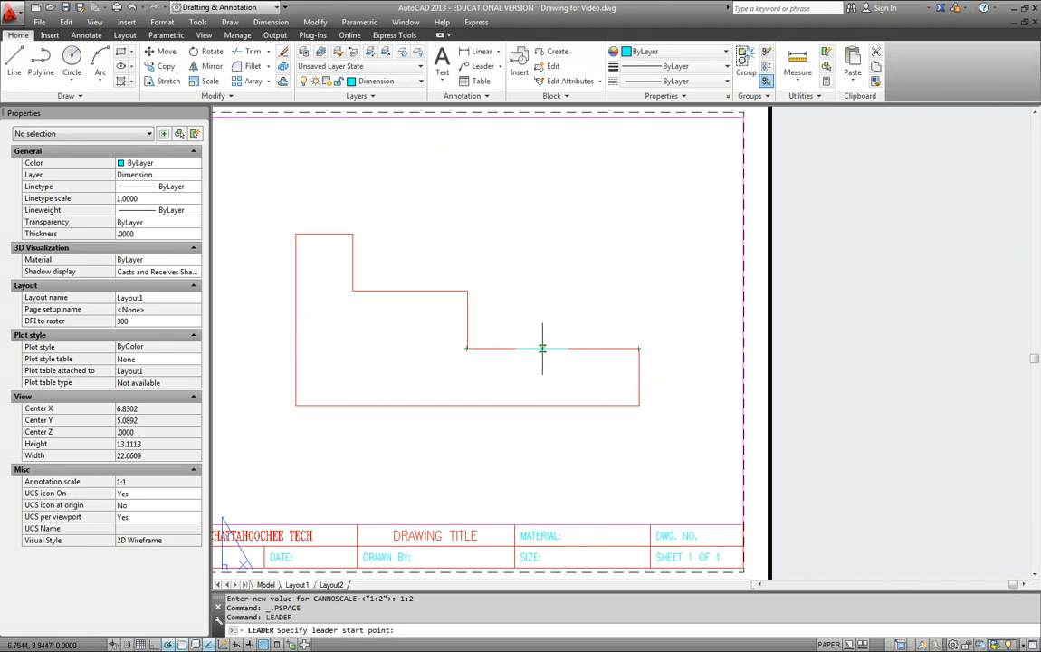
click(638, 347)
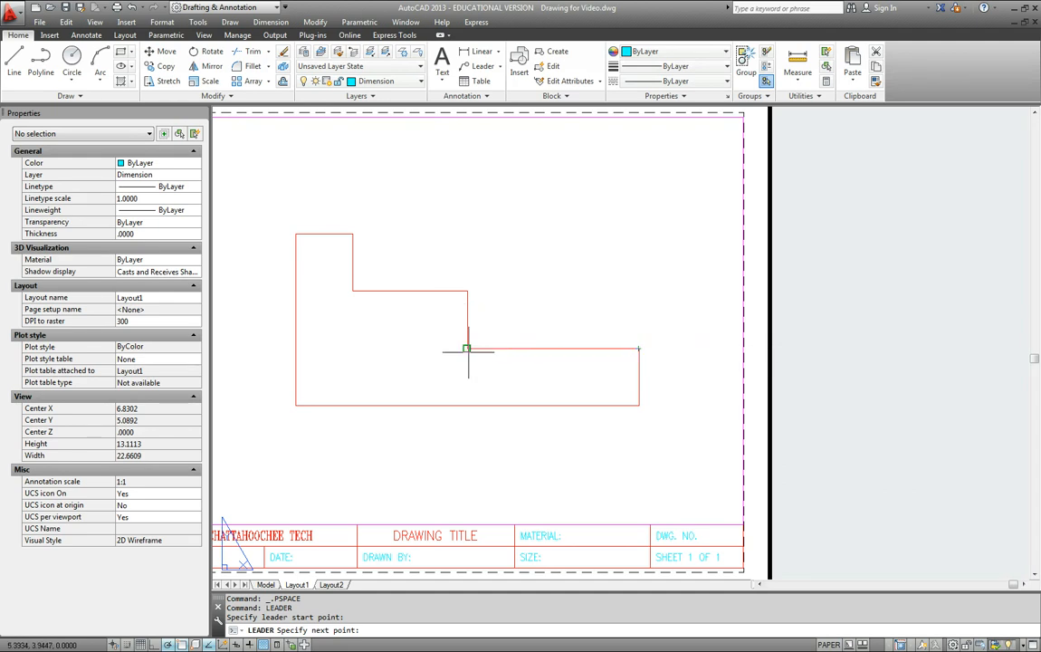
click(669, 348)
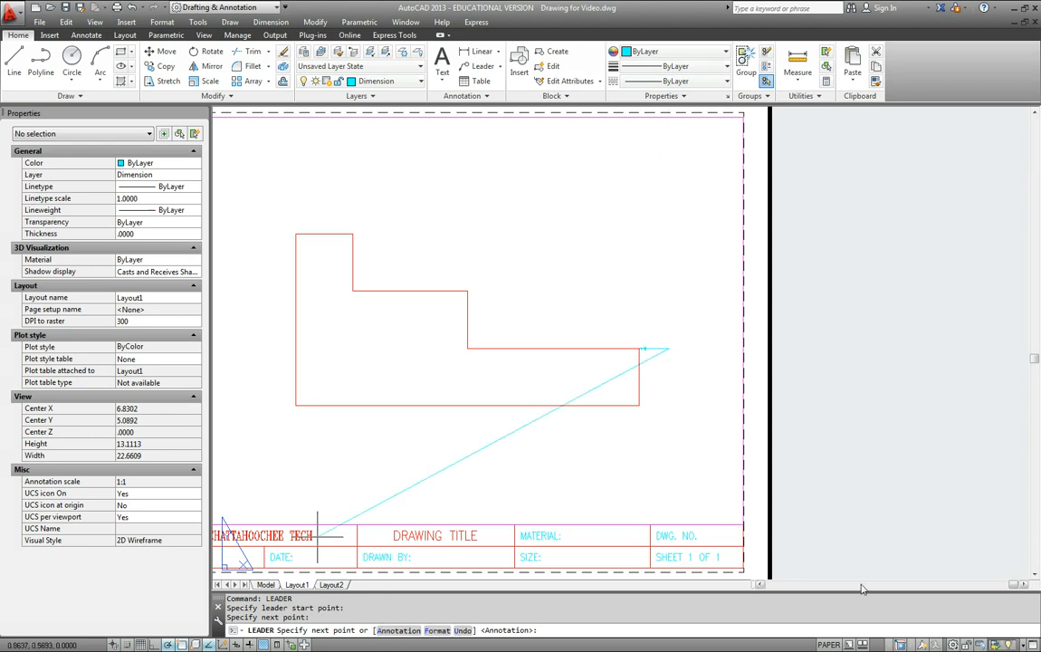
- Choose the Tolerance annotation option for the leader
text(a)
key(Return)
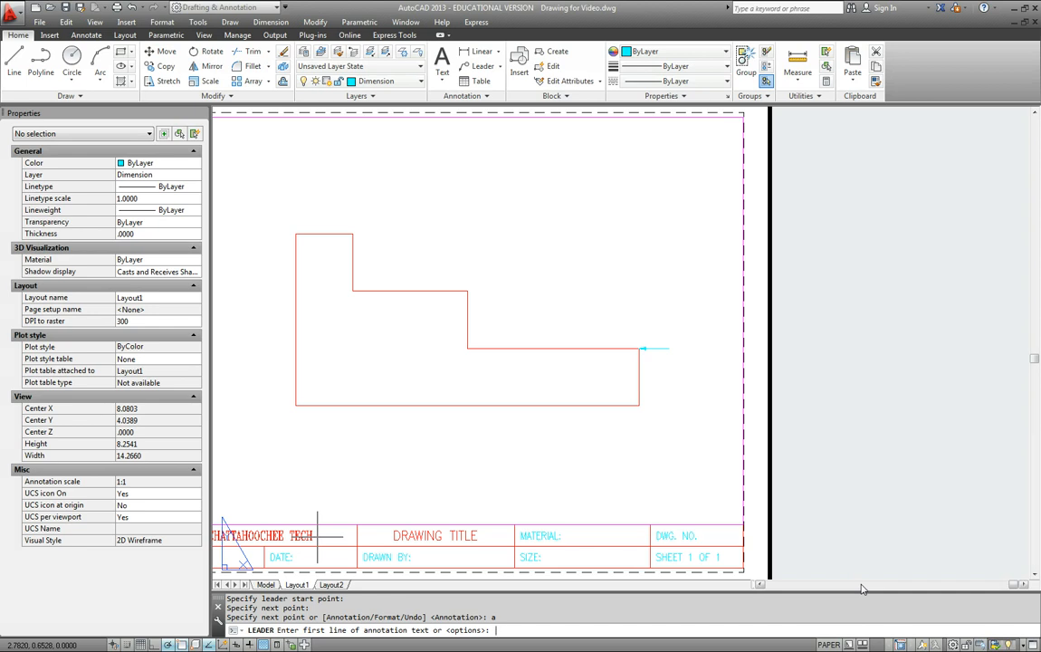
key(Return)
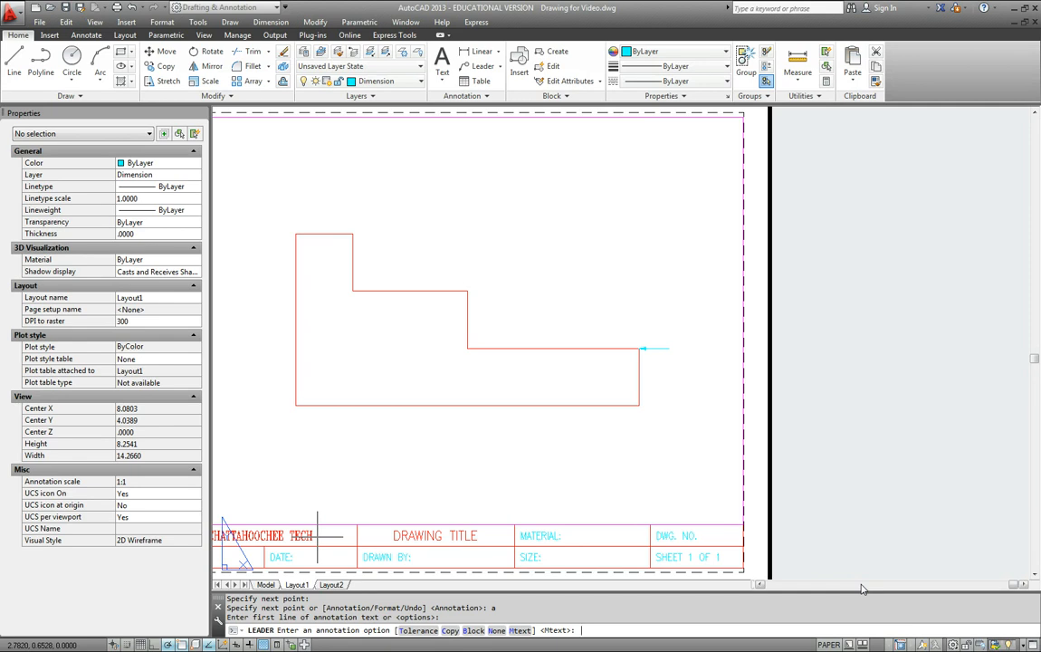
text(t)
key(Return)
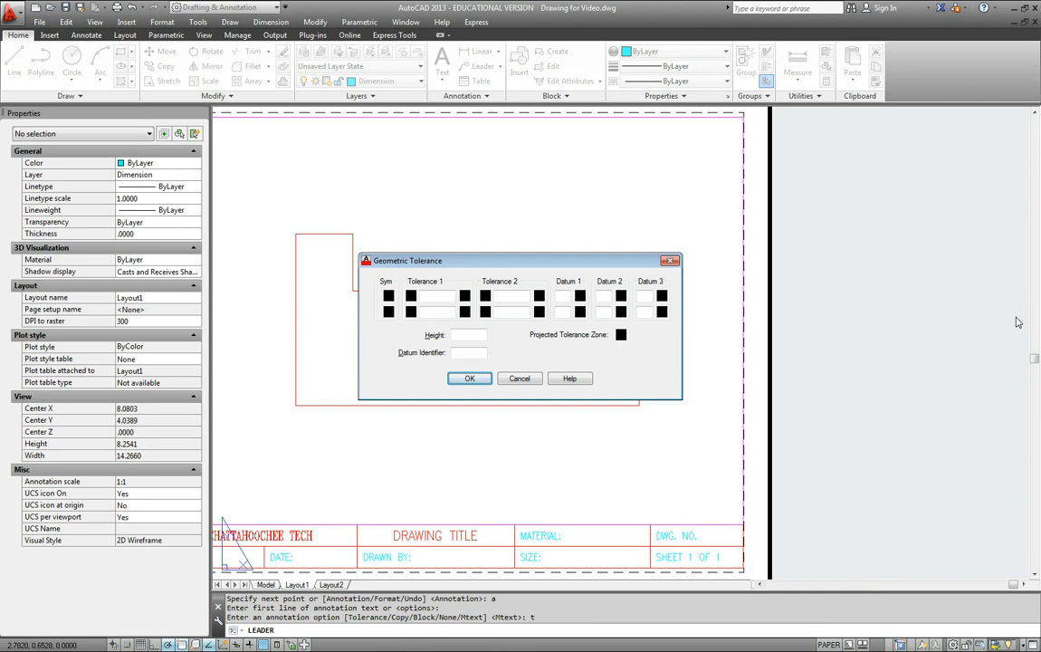
- Specify a position symbol and a diameter tolerance of 0.8 at maximum material condition (M) as Tolerance 1
click(389, 297)
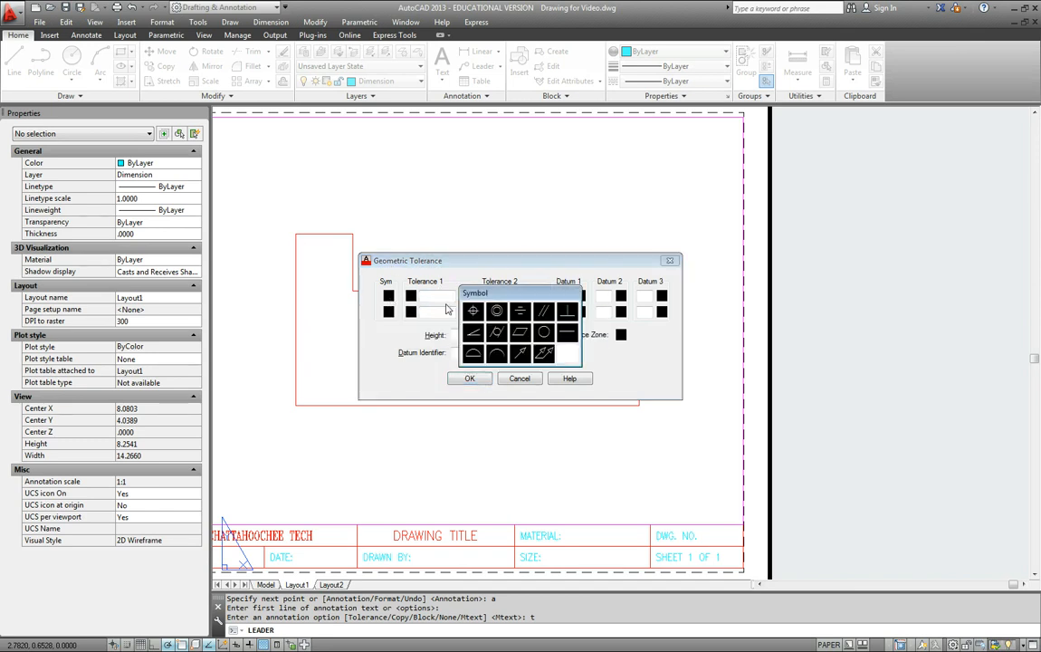
click(473, 312)
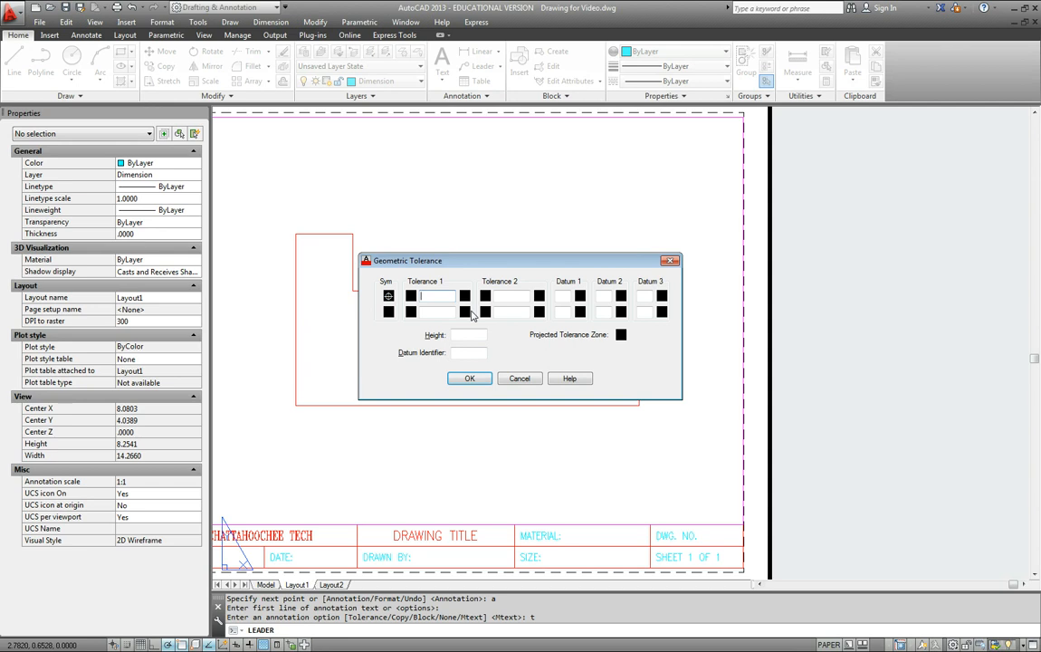
click(411, 296)
text(0.8)
click(464, 296)
click(439, 304)
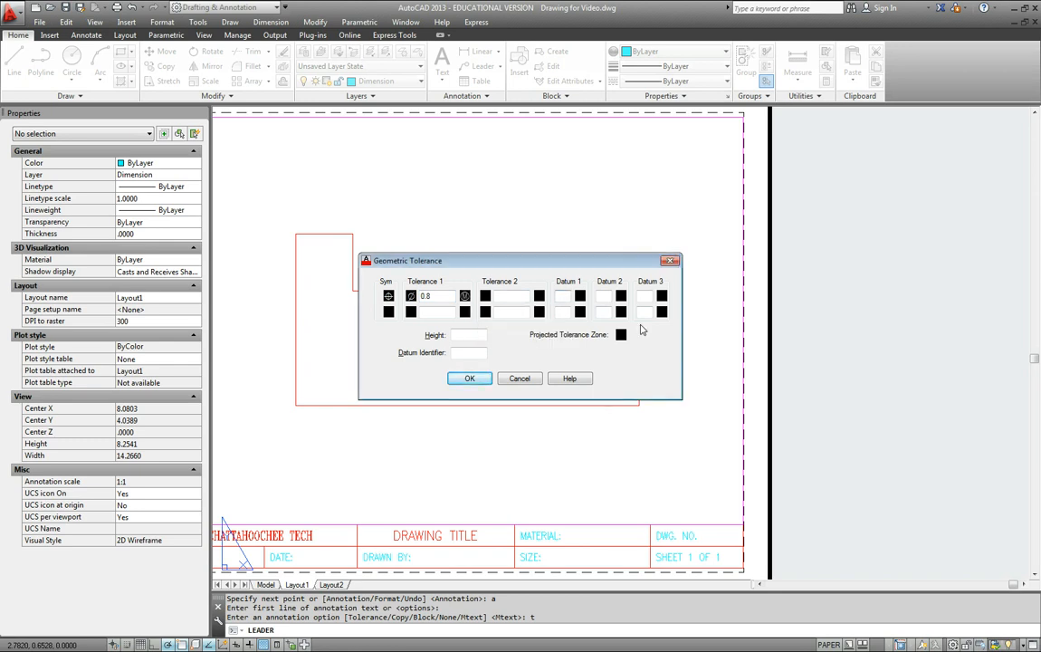
- Set Datum 1 to A and Datum 2 to B with the maximum material condition (M) modifier
text(A)
text(B)
click(619, 297)
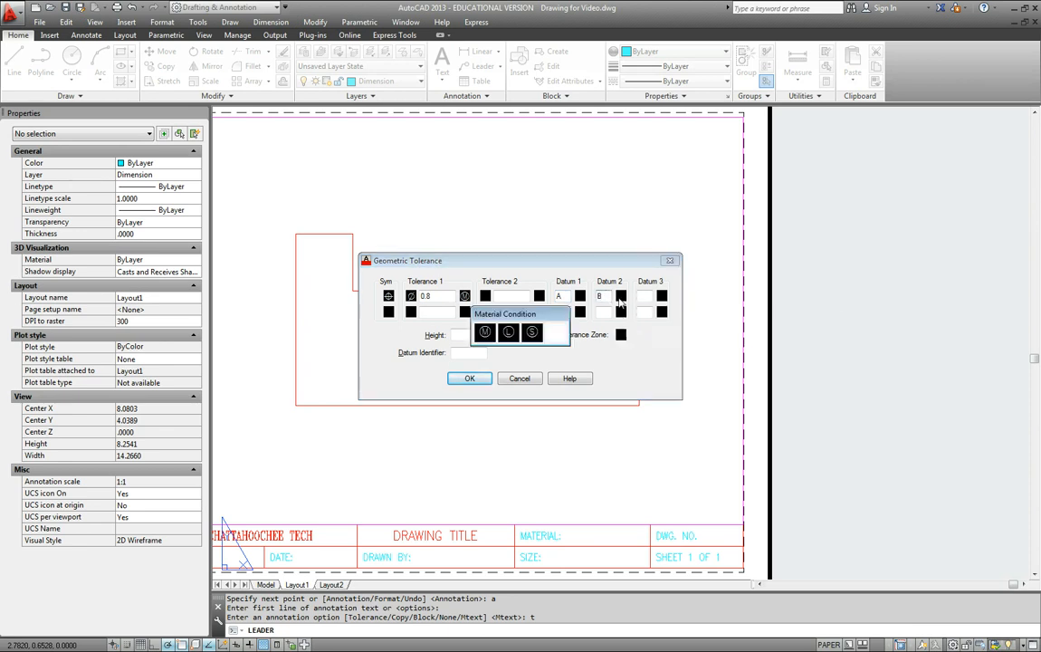
click(485, 332)
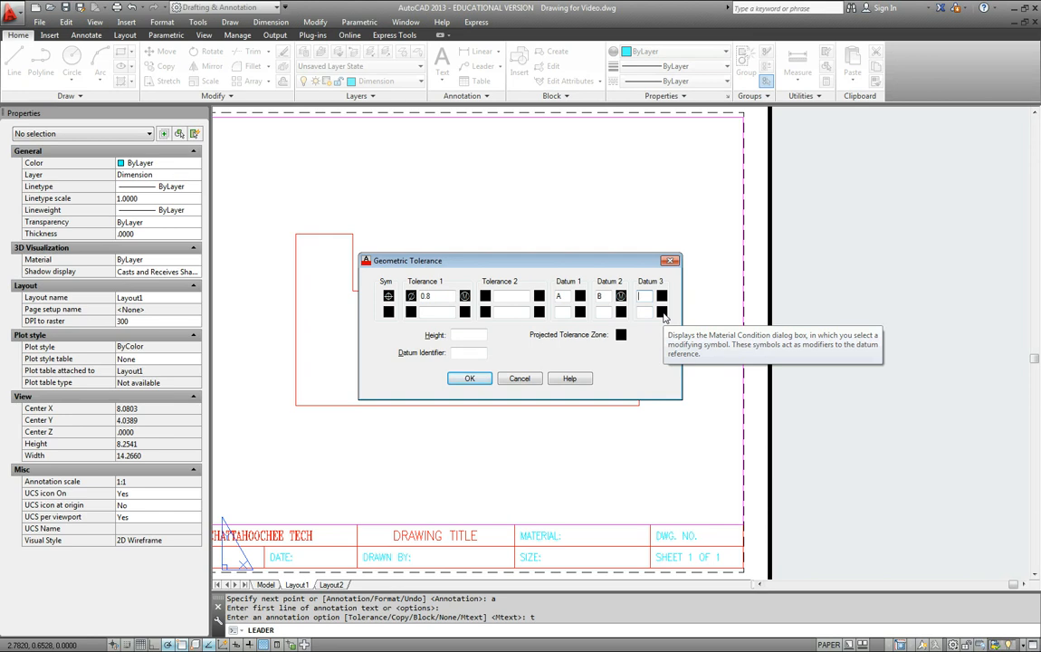
- Enter -C- as the datum identifier and place the finished feature control frame on the leader
drag(543, 260, 541, 151)
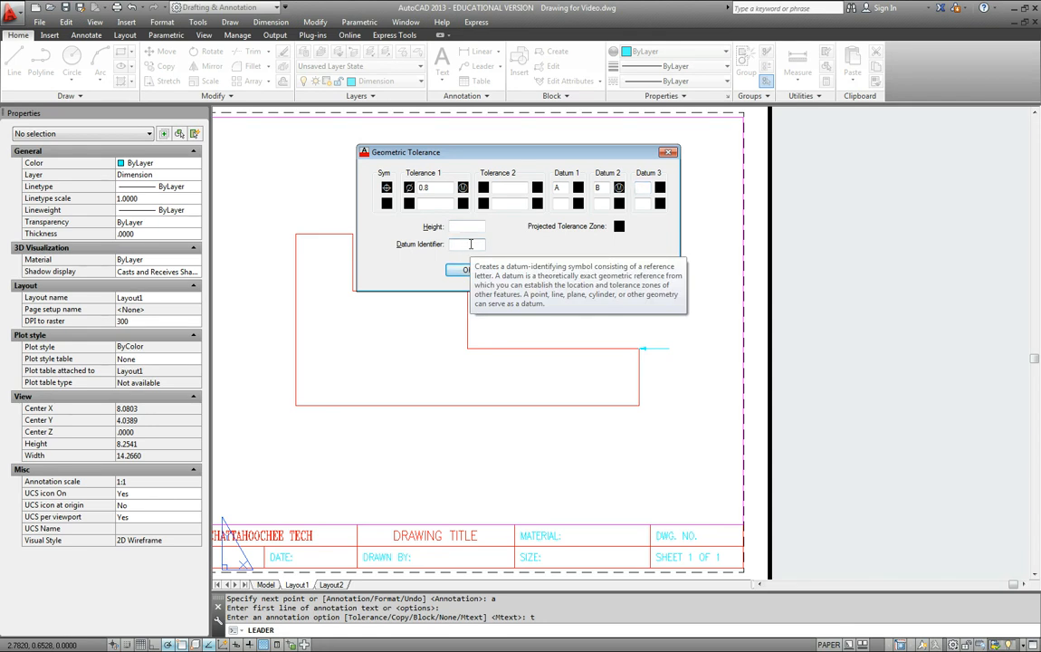
text(C-)
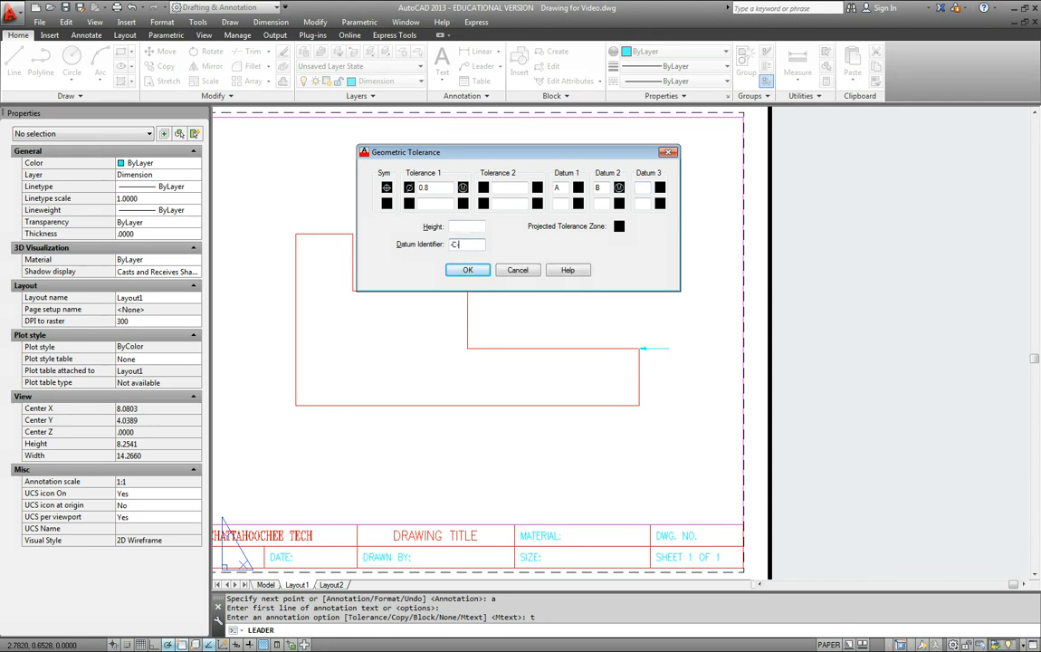
click(485, 274)
middle_drag(800, 369, 853, 367)
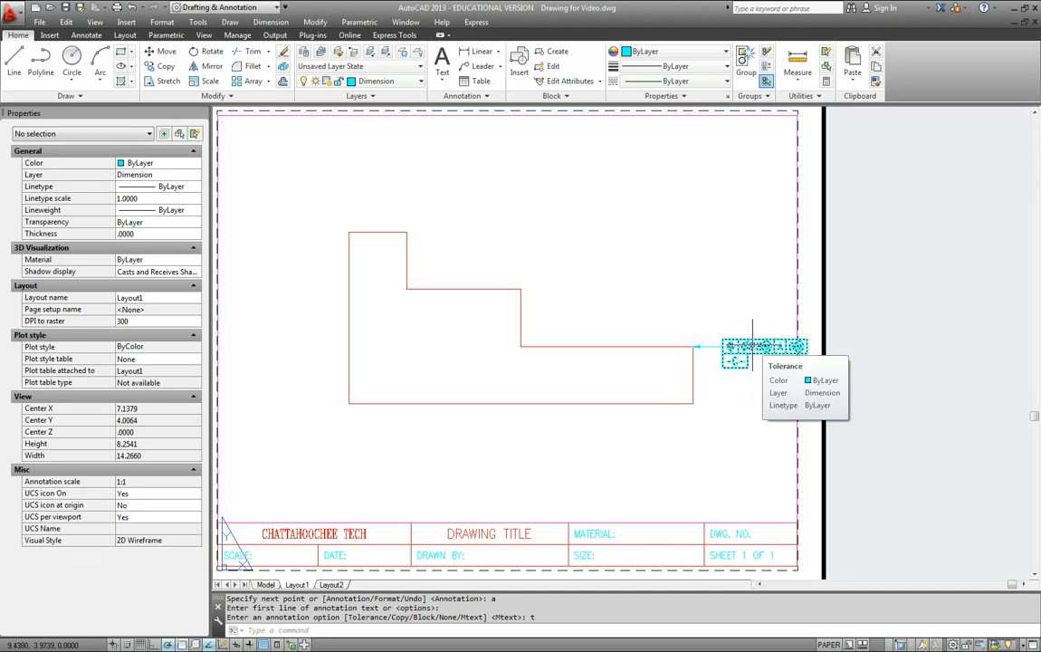
- Unlock the viewport, shift the part to the left inside it, and lock the viewport again
click(796, 407)
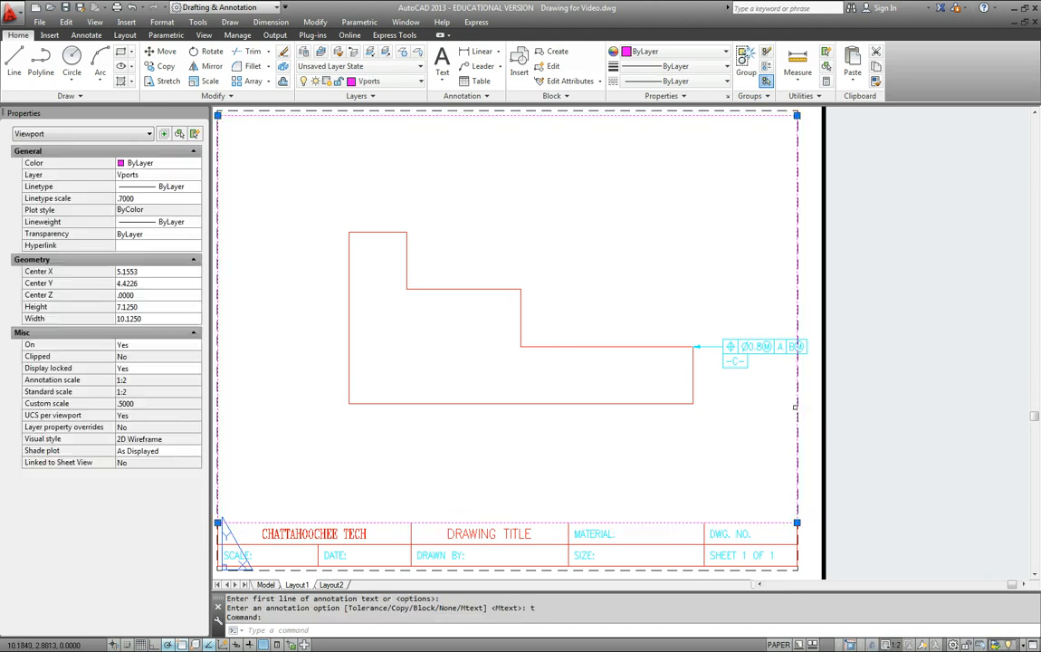
scroll(797, 407, down, 2)
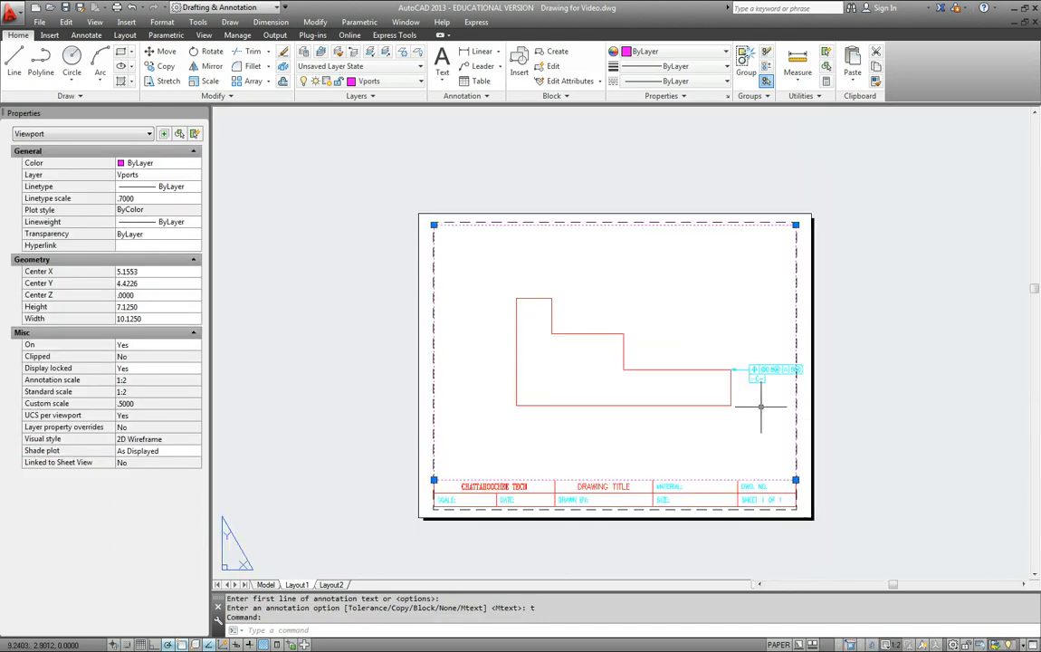
scroll(760, 407, up, 2)
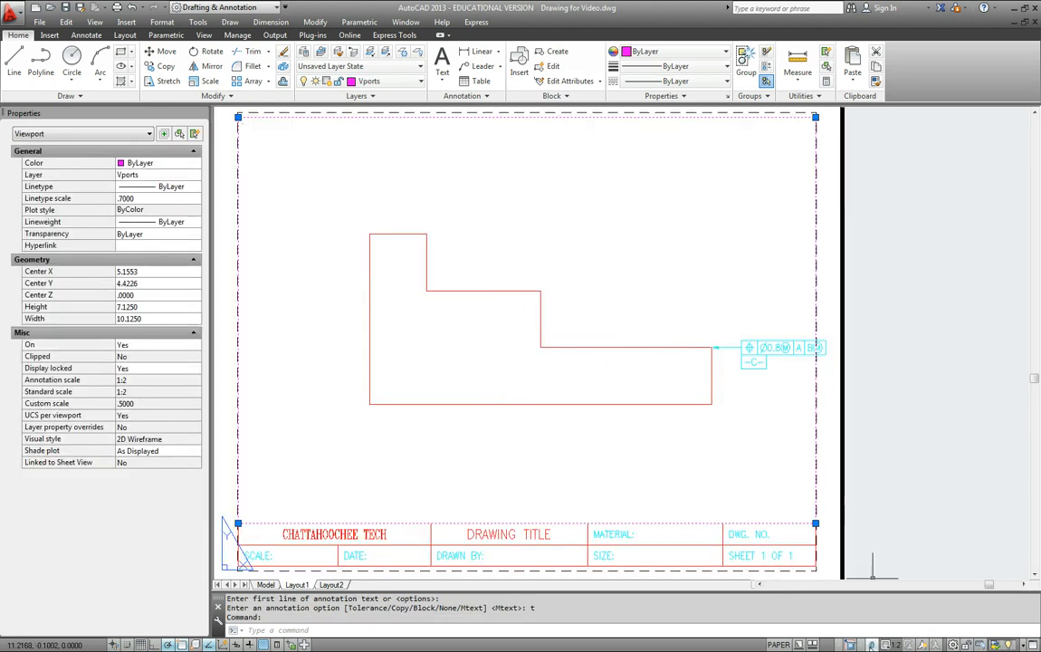
double_click(679, 442)
middle_drag(685, 439, 620, 439)
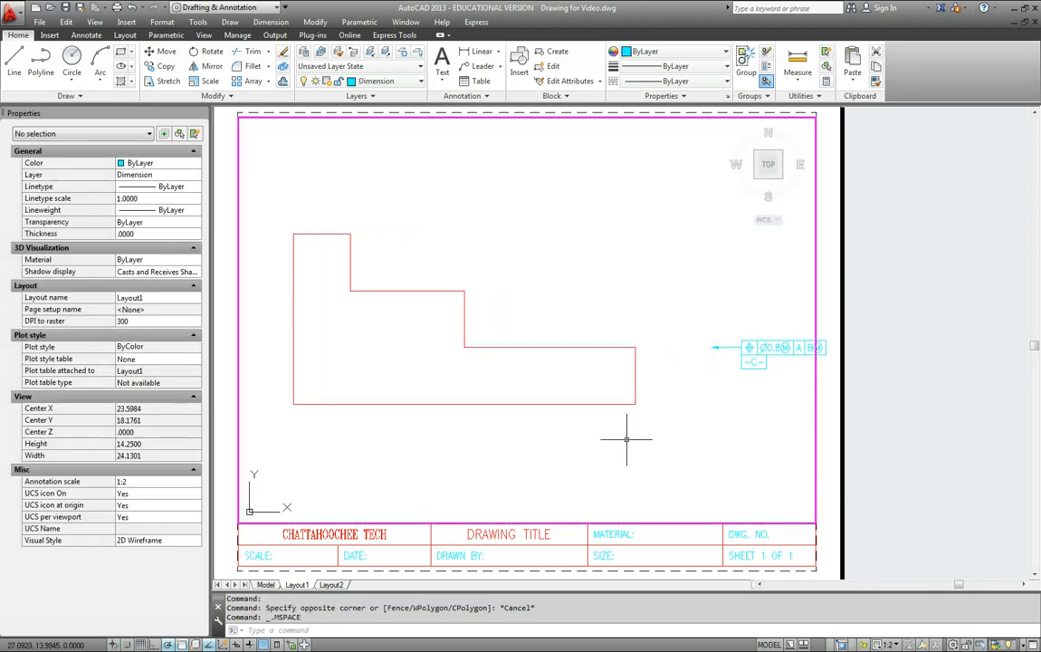
click(863, 645)
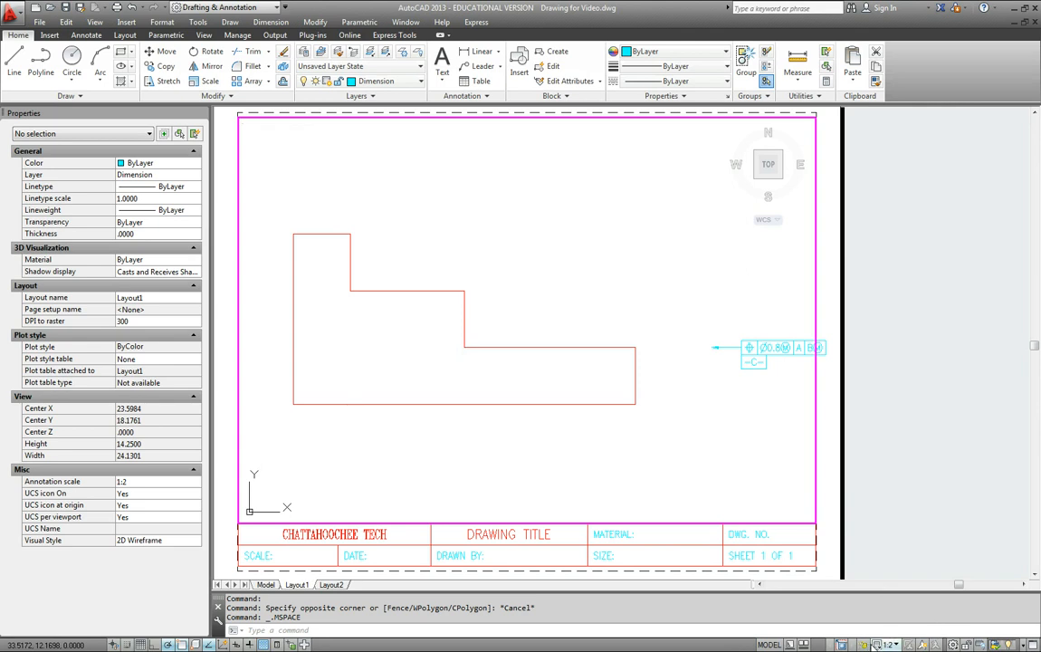
double_click(824, 386)
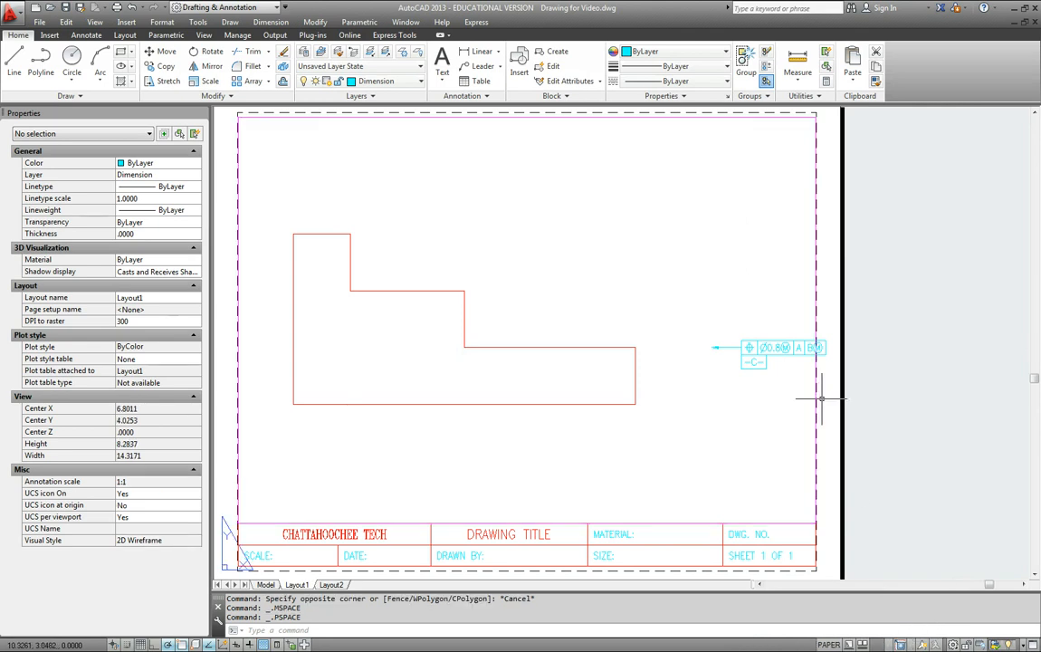
- Move the leader and tolerance frame from the arrow tip onto the outer upper corner of the part's lowest step
text(m)
key(Return)
click(808, 416)
click(734, 294)
key(Return)
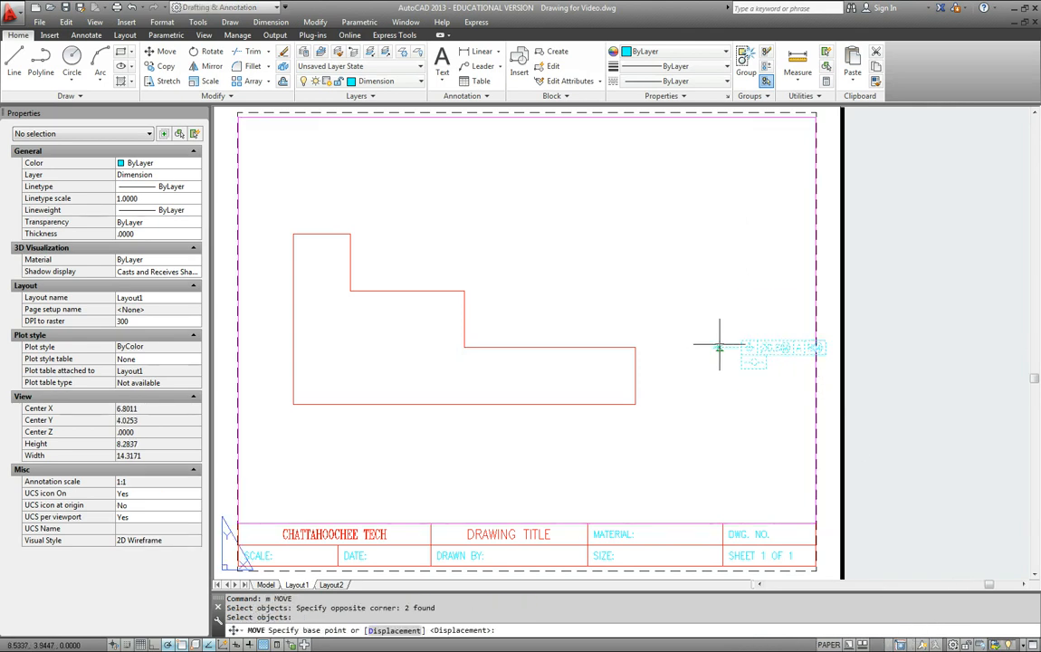
click(712, 347)
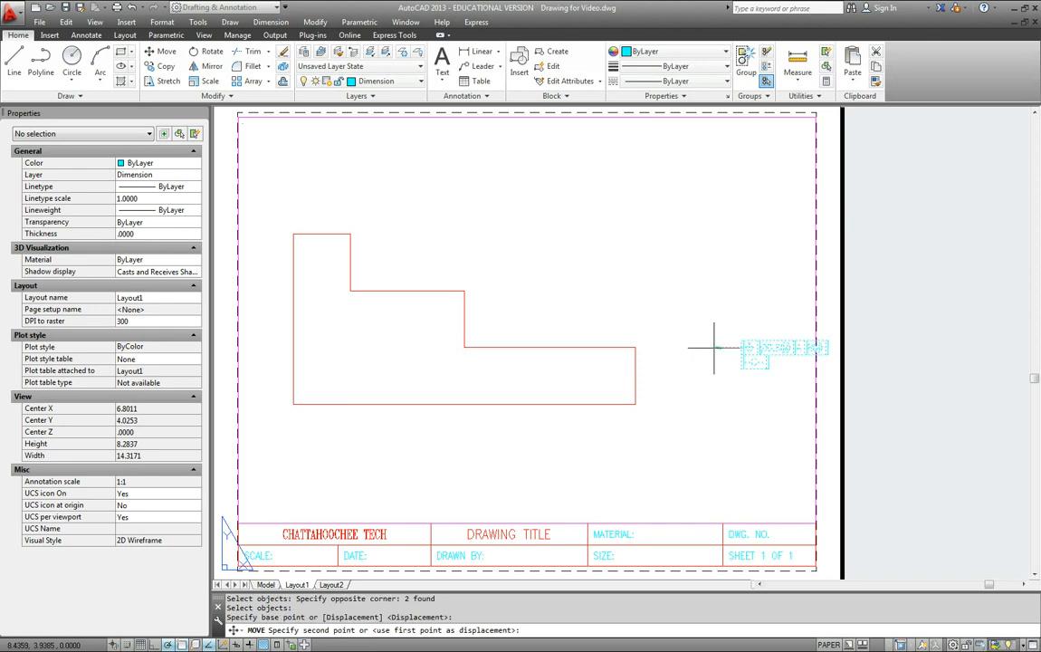
click(635, 346)
key(Escape)
middle_drag(766, 384, 821, 405)
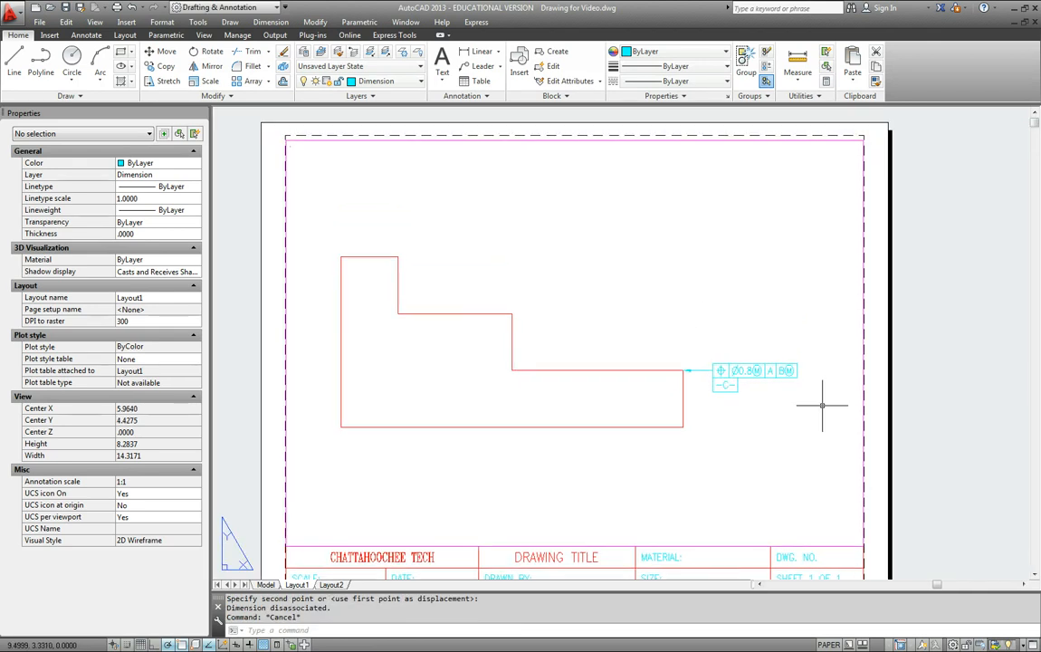
click(747, 404)
click(685, 319)
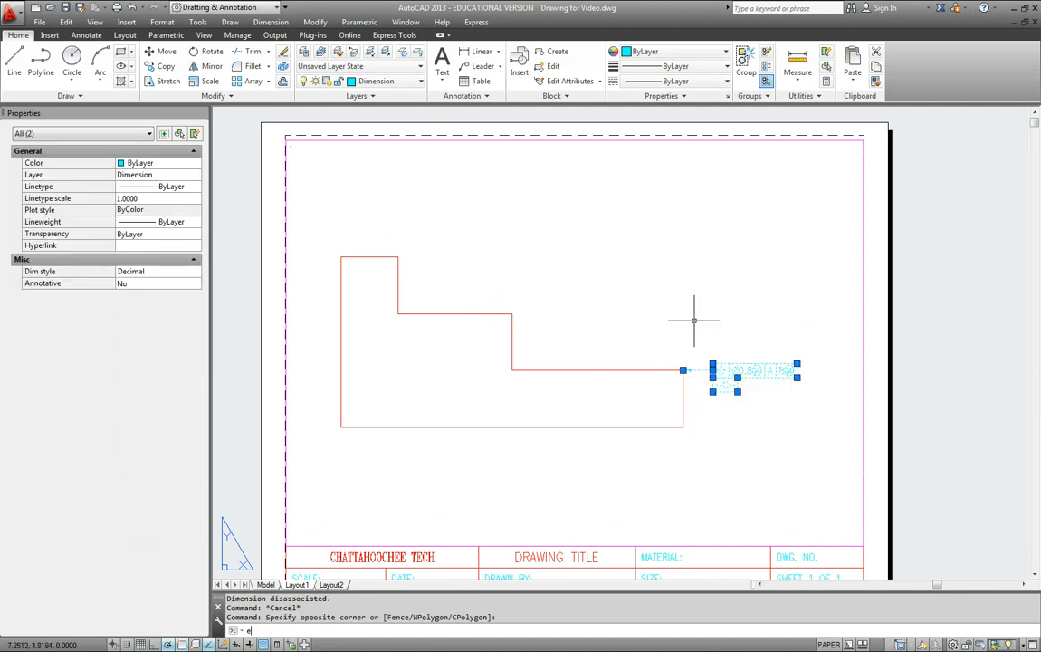
key(Escape)
key(Escape)
- Erase the leader and its tolerance frame with the -C- datum identifier from the layout
scroll(709, 401, up, 3)
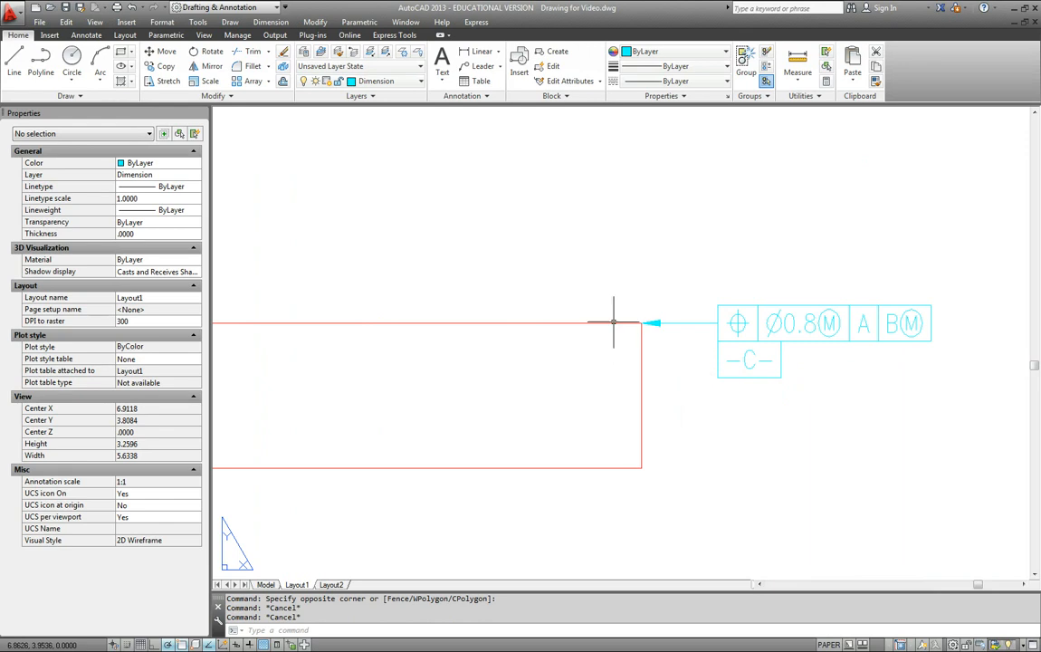
click(750, 340)
click(750, 415)
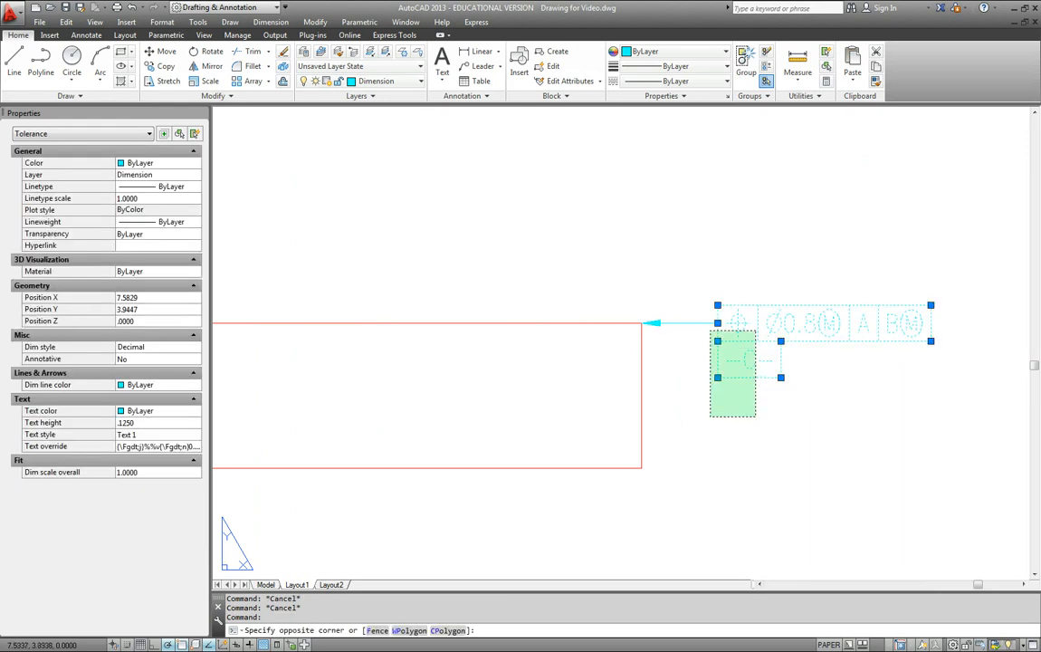
click(689, 273)
text(e)
key(Return)
scroll(689, 272, down, 3)
- Draw a short horizontal leader outward from the outer upper corner of the part's lowest step, with Tolerance as its annotation type
text(leader)
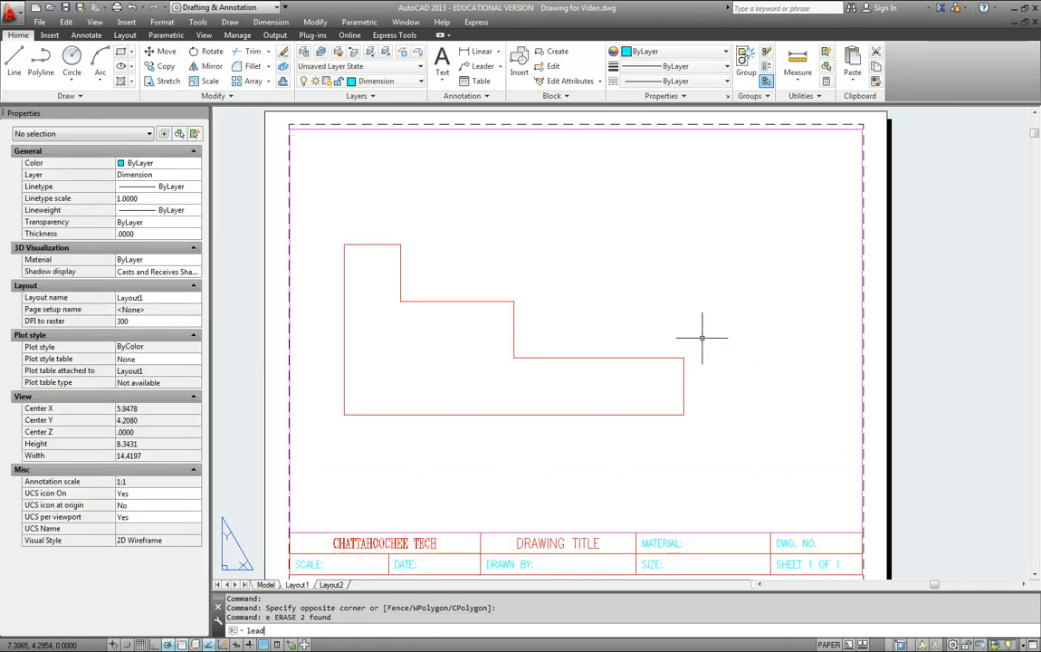
key(Return)
click(685, 357)
click(710, 358)
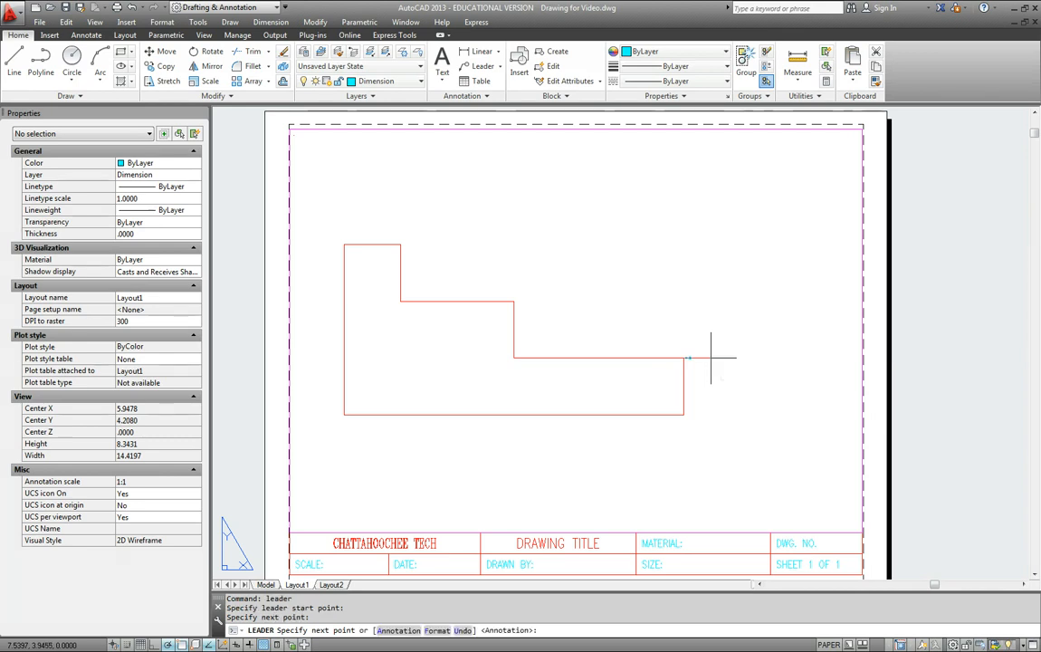
key(Return)
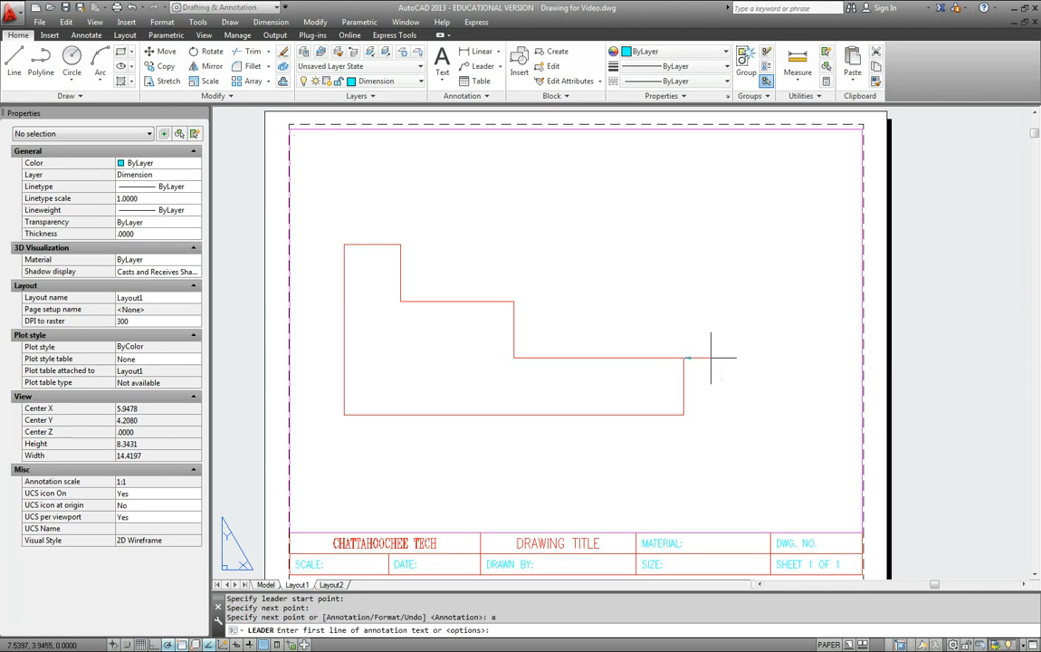
key(Return)
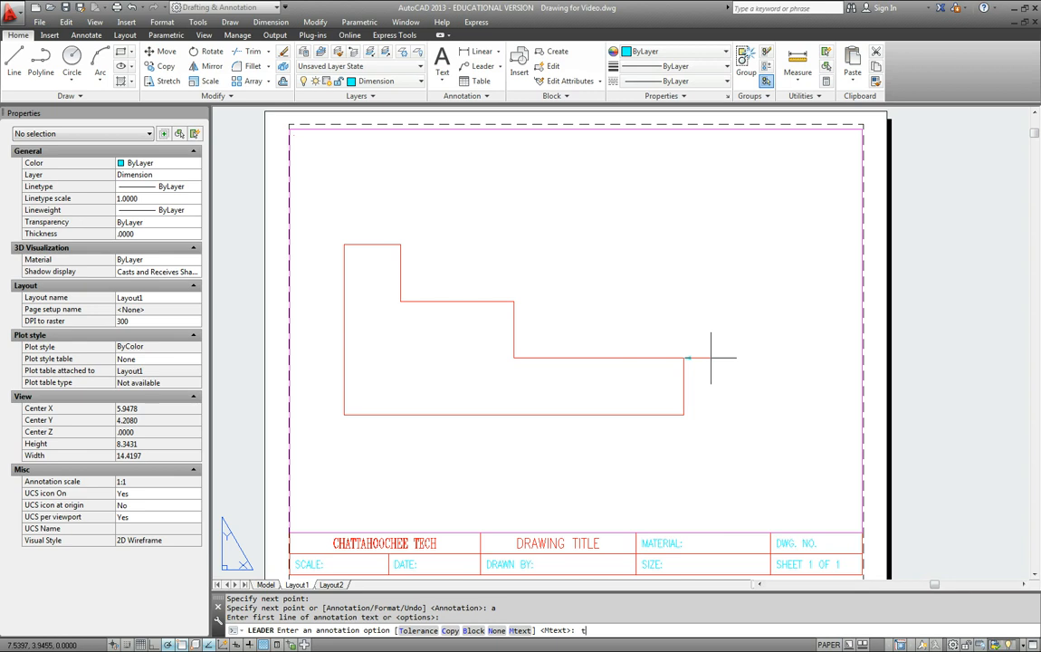
text(t)
key(Return)
- Set the position symbol and a diameter tolerance of 0.8 with the maximum material condition (M) modifier as Tolerance 1
click(388, 296)
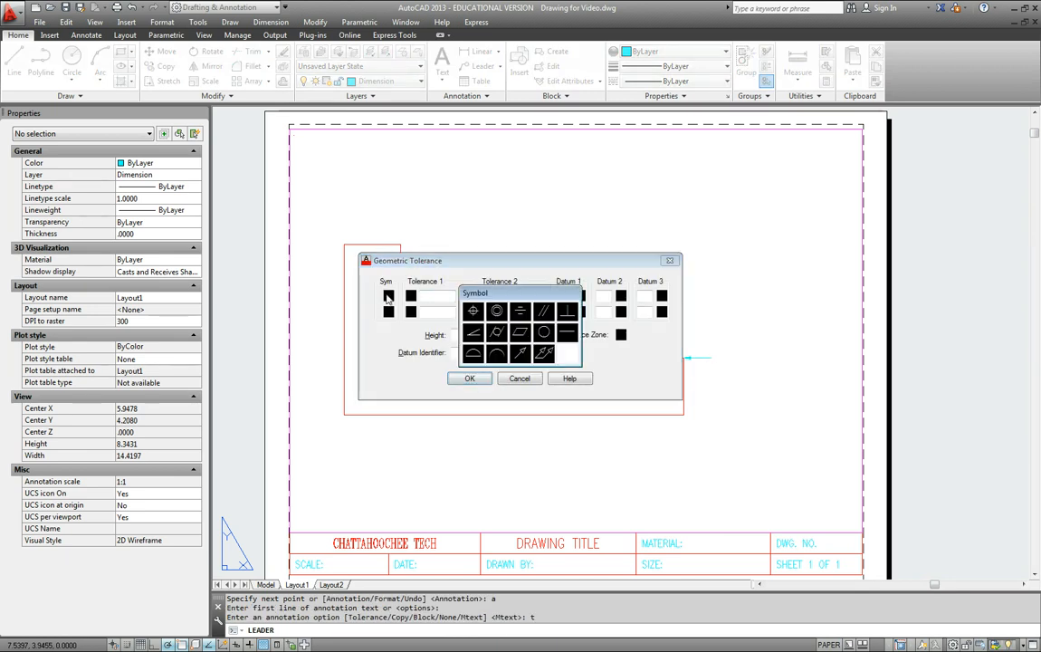
click(472, 311)
click(413, 297)
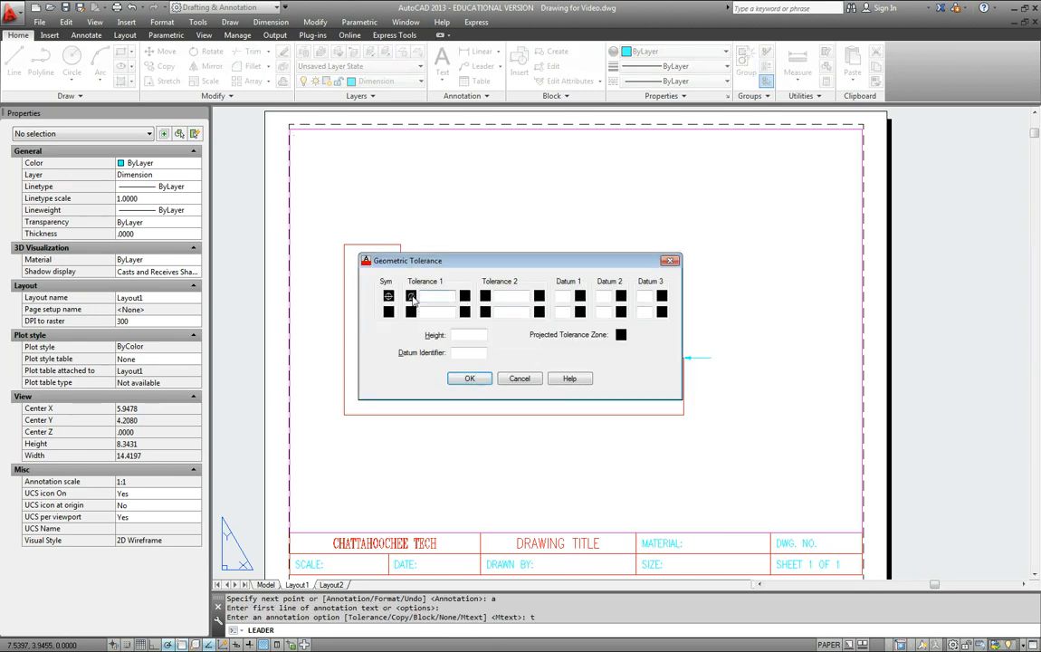
text(0.8)
click(464, 296)
click(433, 302)
- Set Datum 1 to A and Datum 2 to B with the M modifier, and place the frame without a datum identifier
click(561, 295)
click(601, 298)
text(B)
click(621, 295)
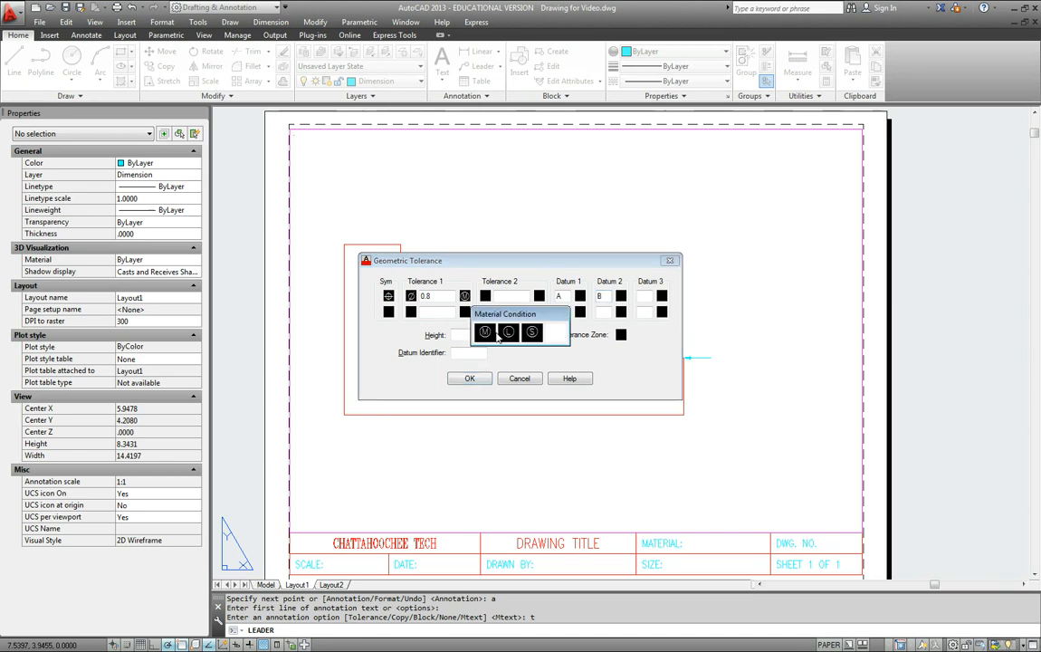
click(445, 303)
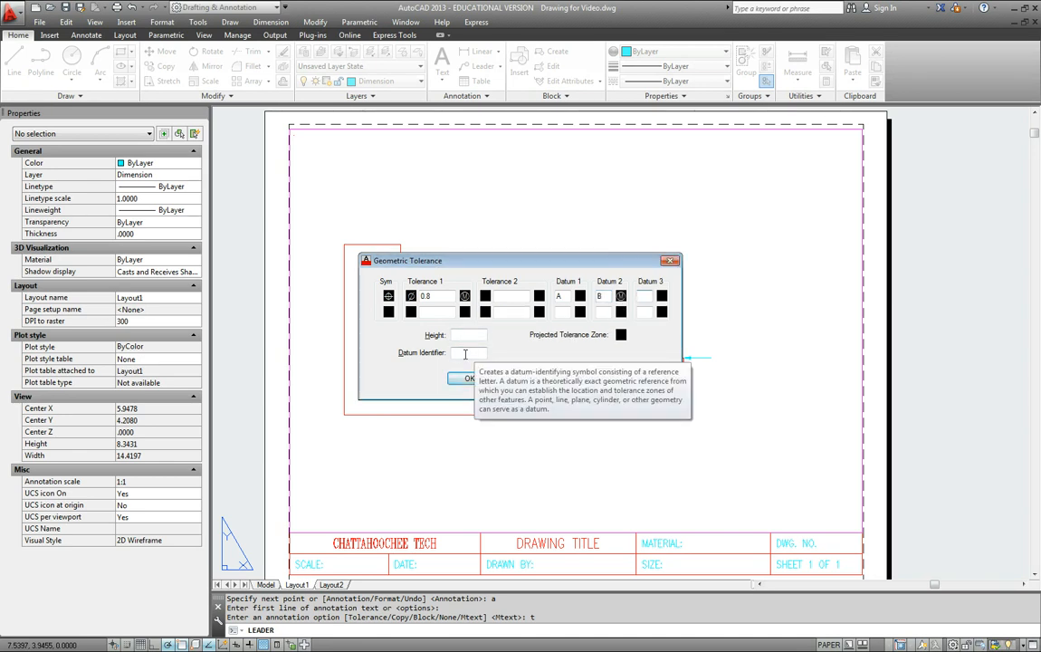
click(467, 380)
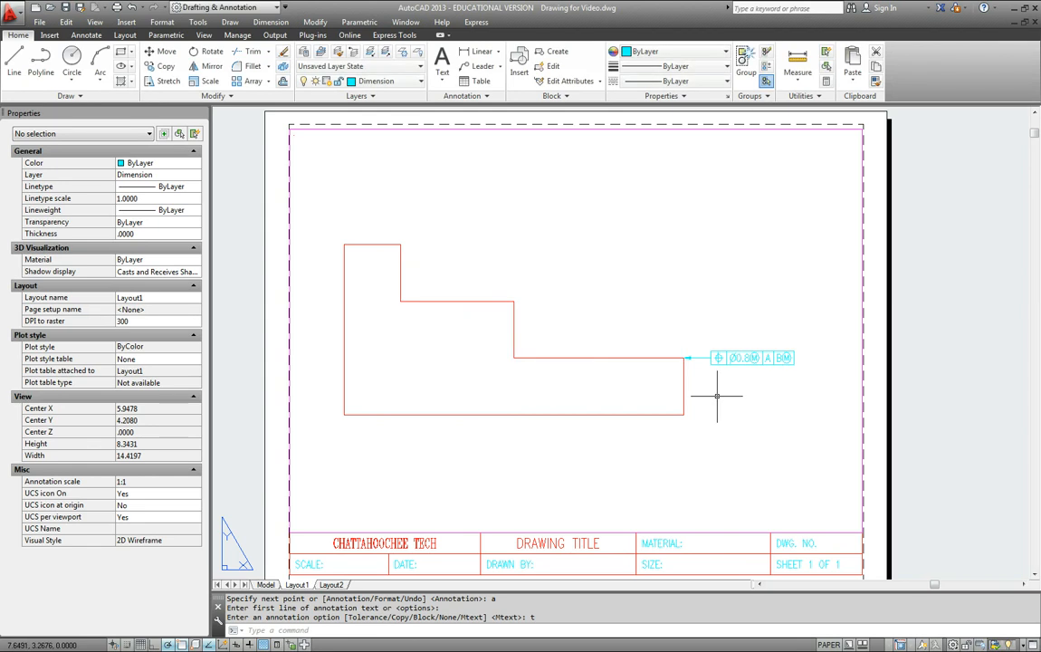
- Draw a second leader from the underside of the tolerance frame, about 0.54 straight down with a horizontal landing about 0.15 long
text(leader)
key(Return)
scroll(720, 396, up, 2)
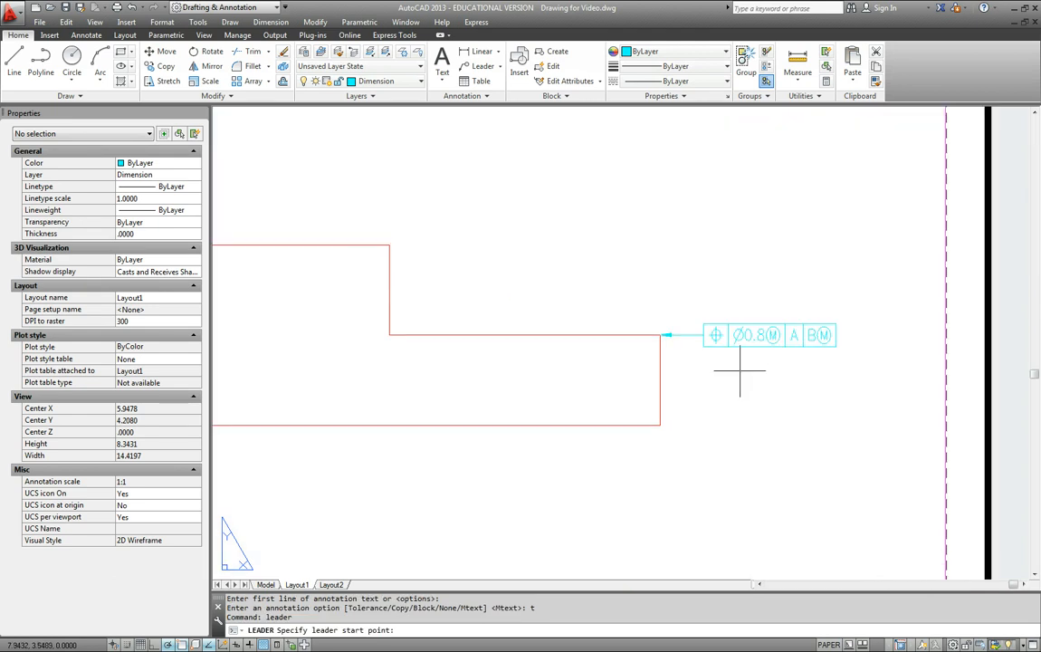
click(747, 347)
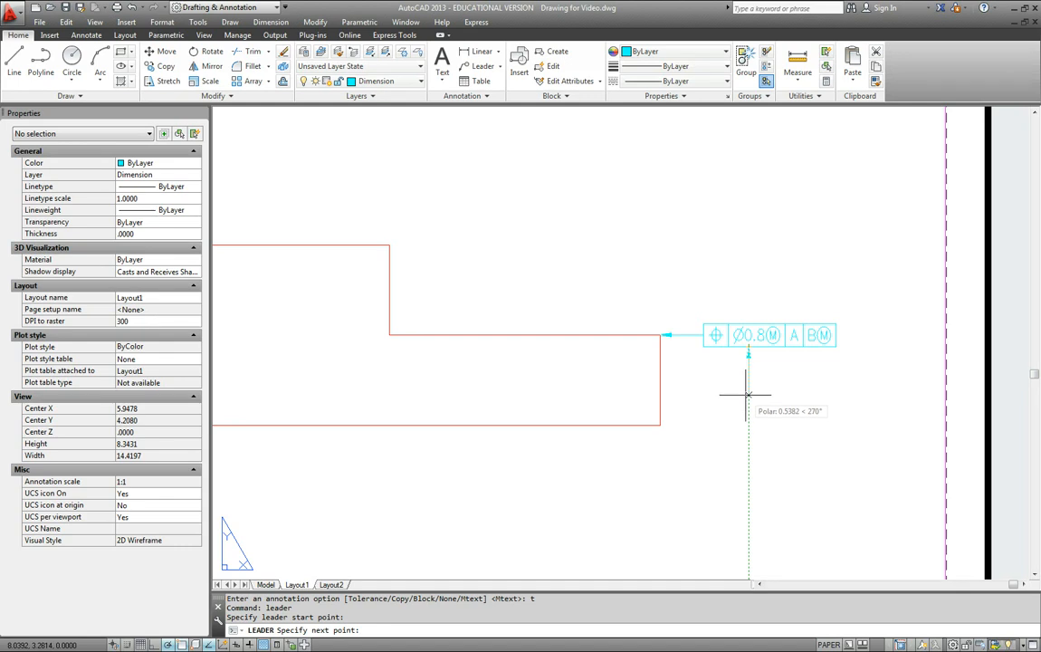
click(747, 395)
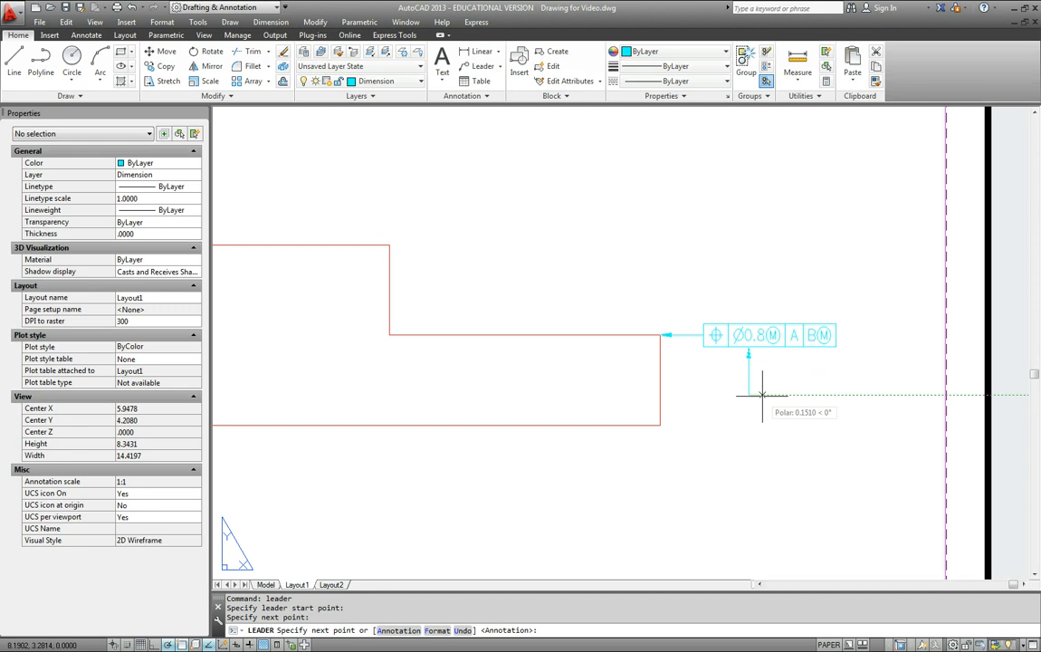
click(761, 394)
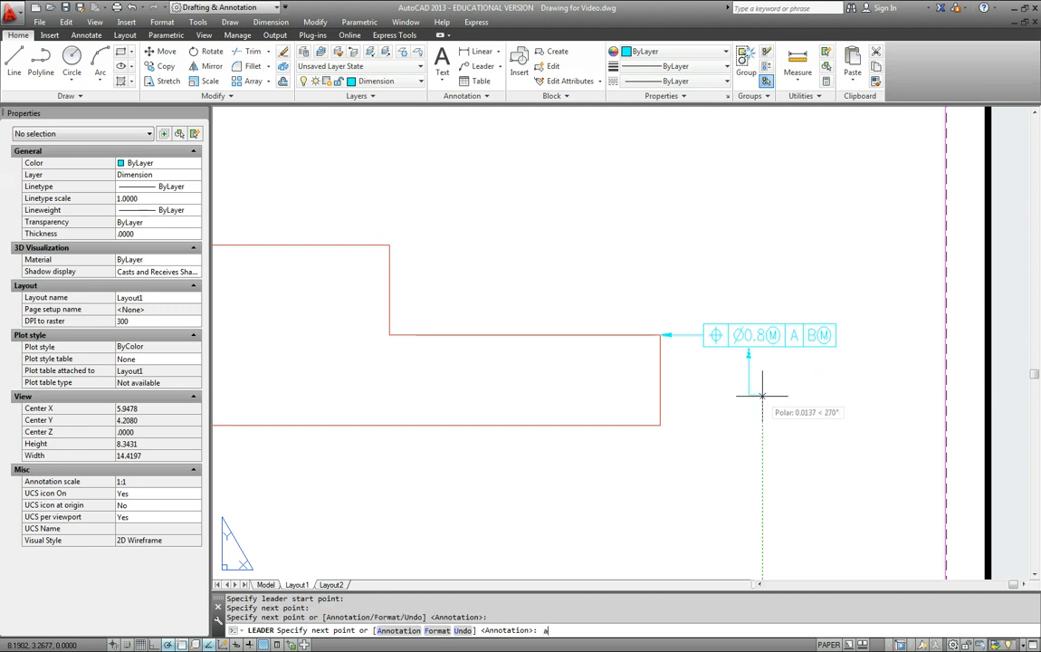
- Annotate the second leader with a tolerance frame containing only C as Datum 1
key(Return)
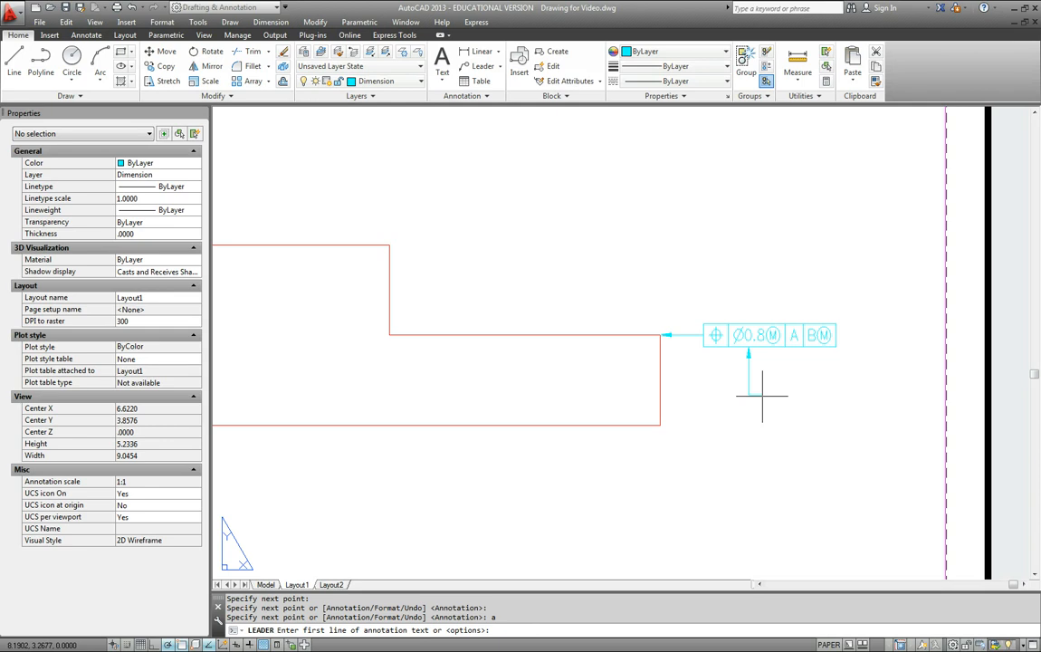
key(Return)
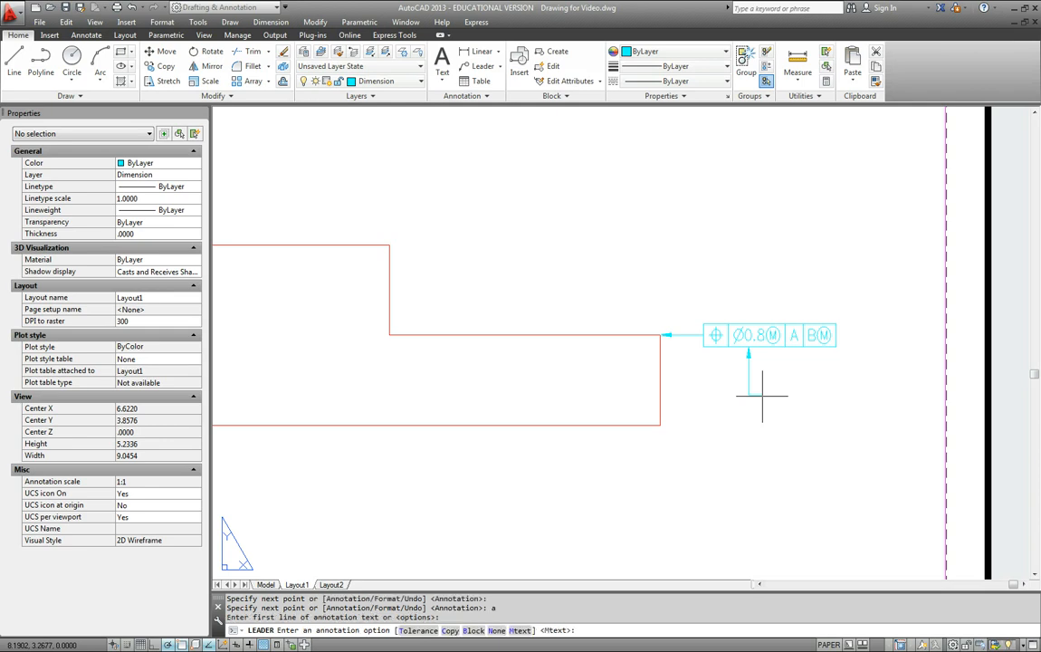
text(t)
key(Return)
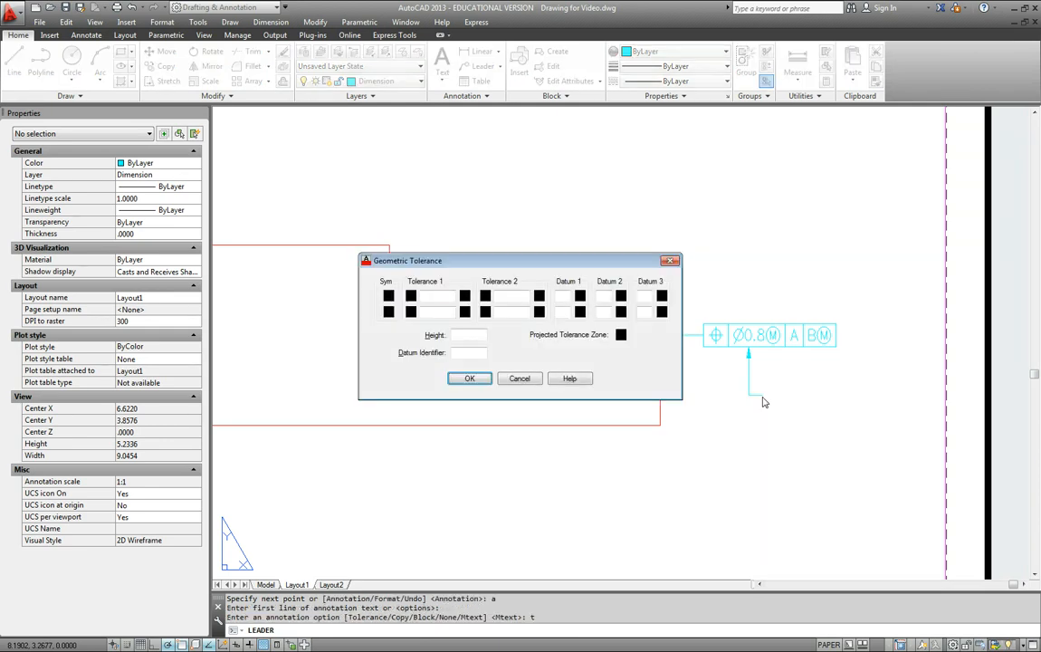
click(563, 296)
text(C)
click(471, 378)
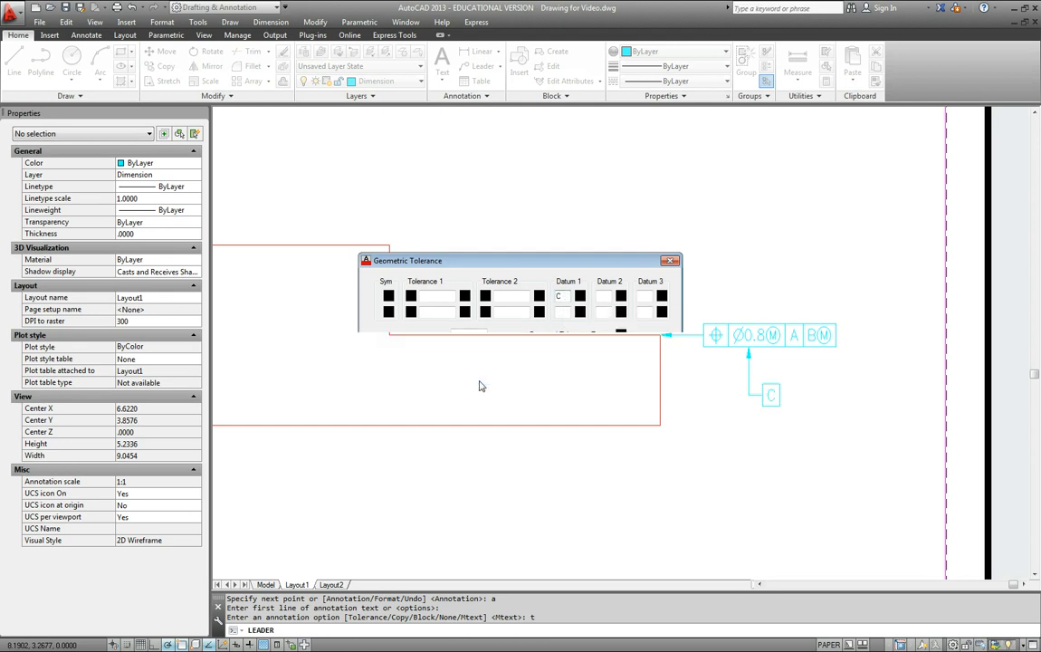
click(759, 390)
click(741, 422)
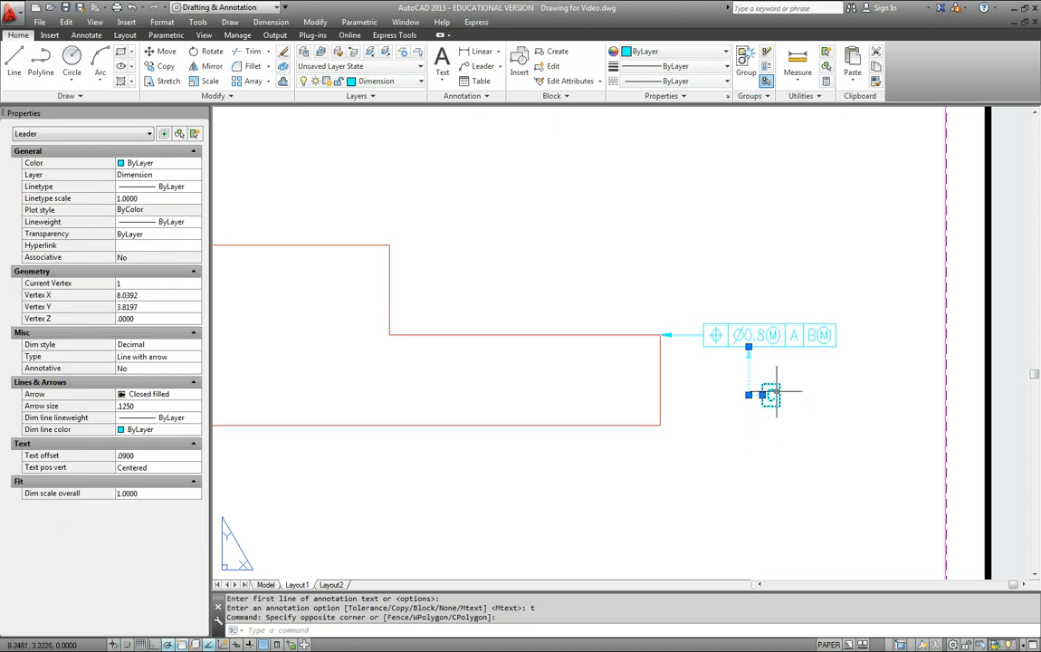
key(Escape)
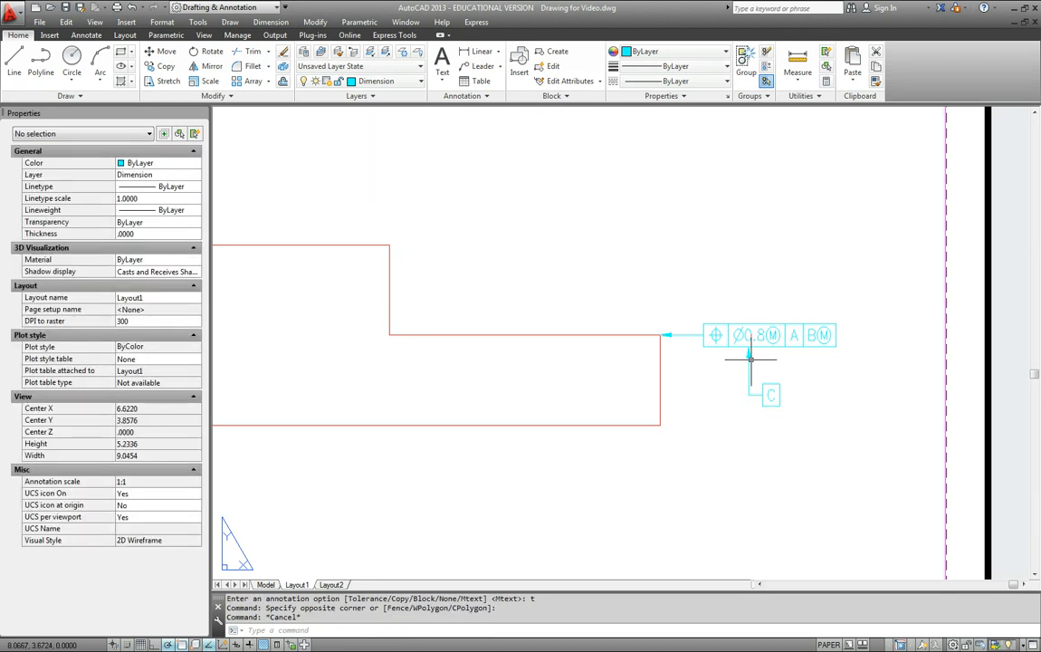
click(748, 358)
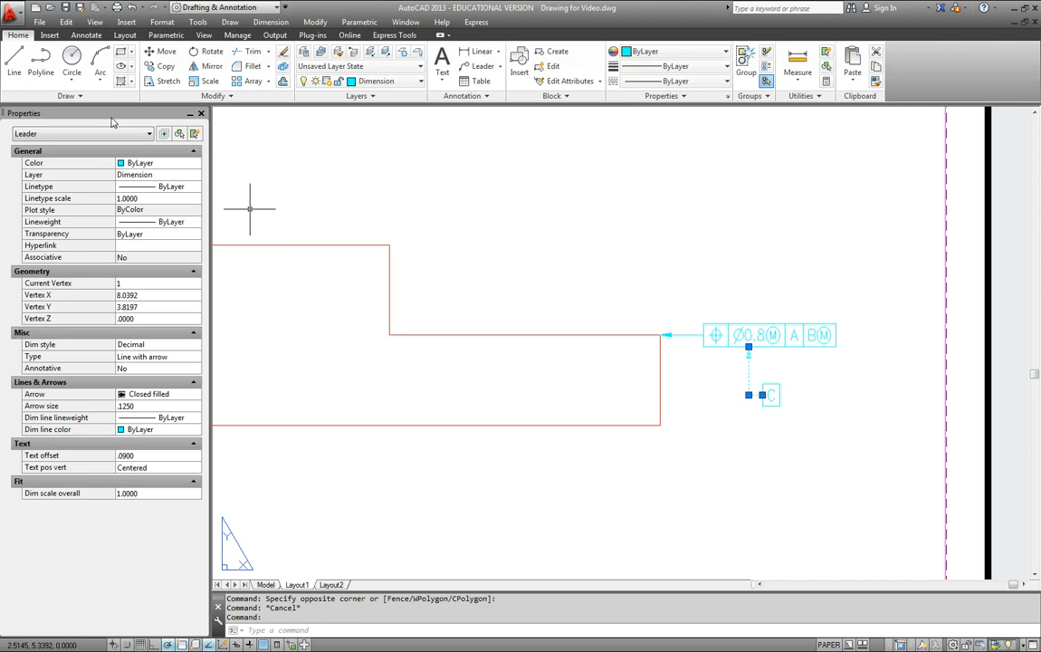
key(Escape)
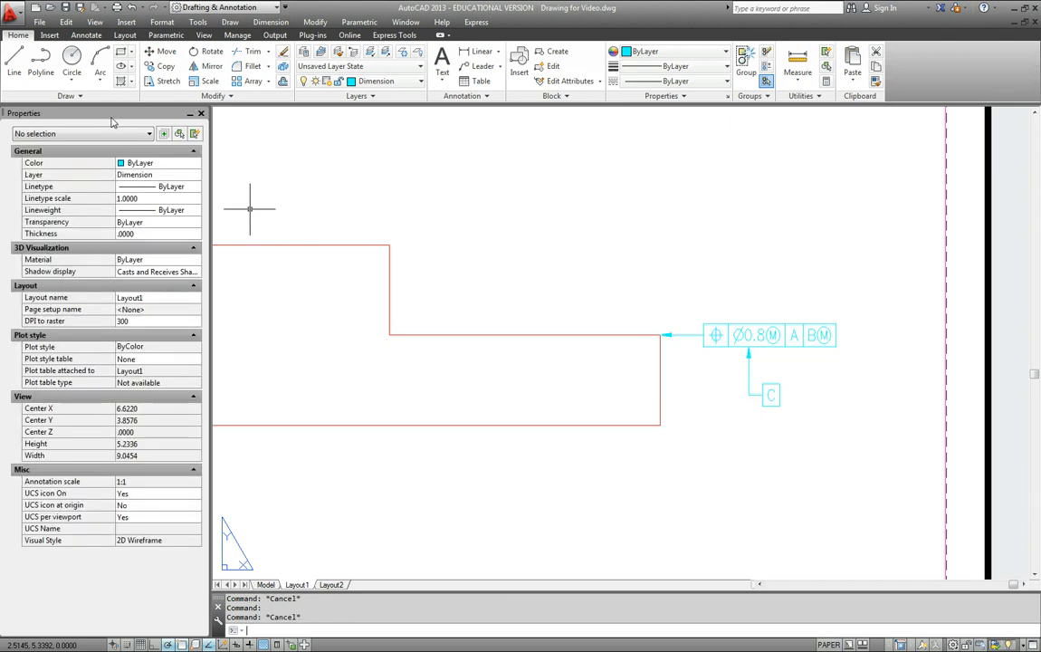
- Change the arrowhead of the leader to the C box to Datum triangle filled
click(746, 395)
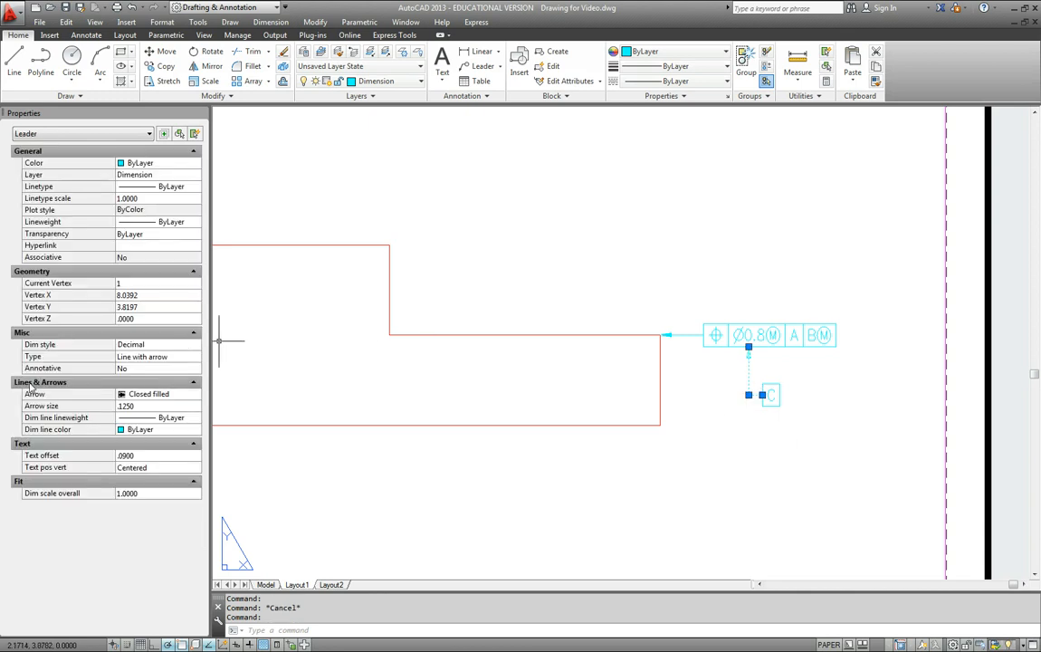
click(137, 396)
click(177, 396)
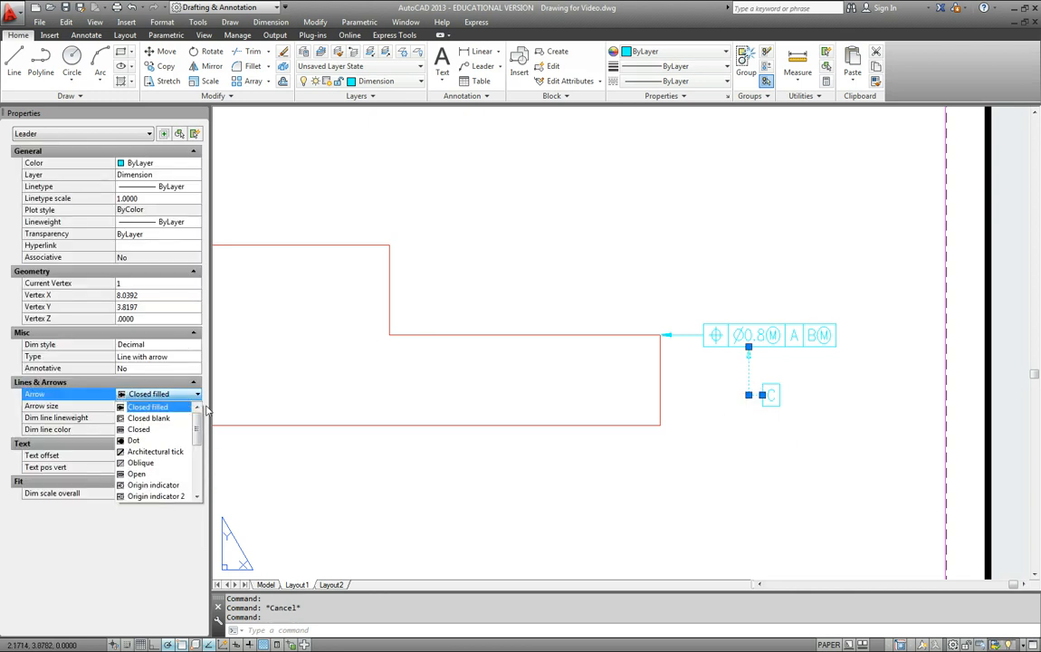
drag(198, 428, 198, 478)
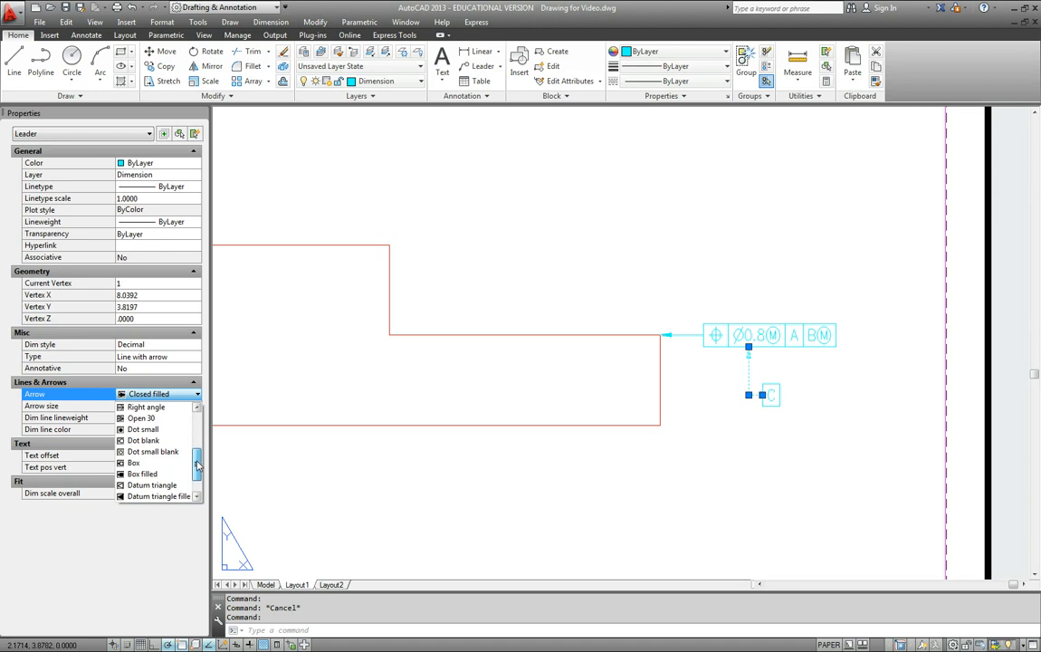
click(149, 484)
key(Escape)
key(Escape)
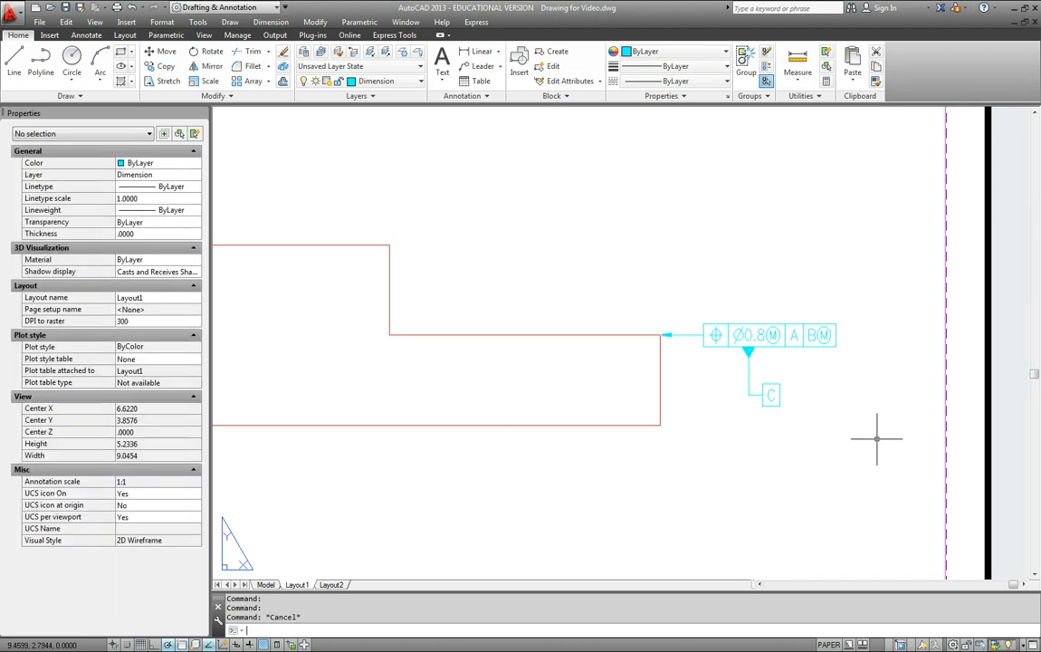
- Erase both leaders together with the feature control frame and the C datum box
scroll(863, 416, down, 2)
scroll(863, 415, up, 2)
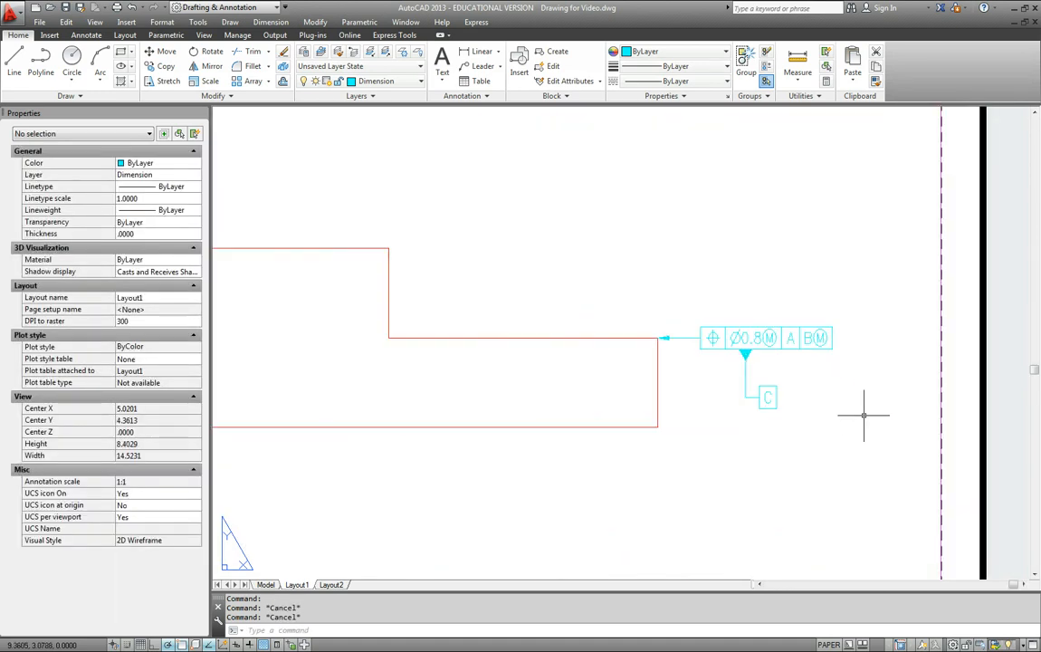
scroll(863, 415, down, 2)
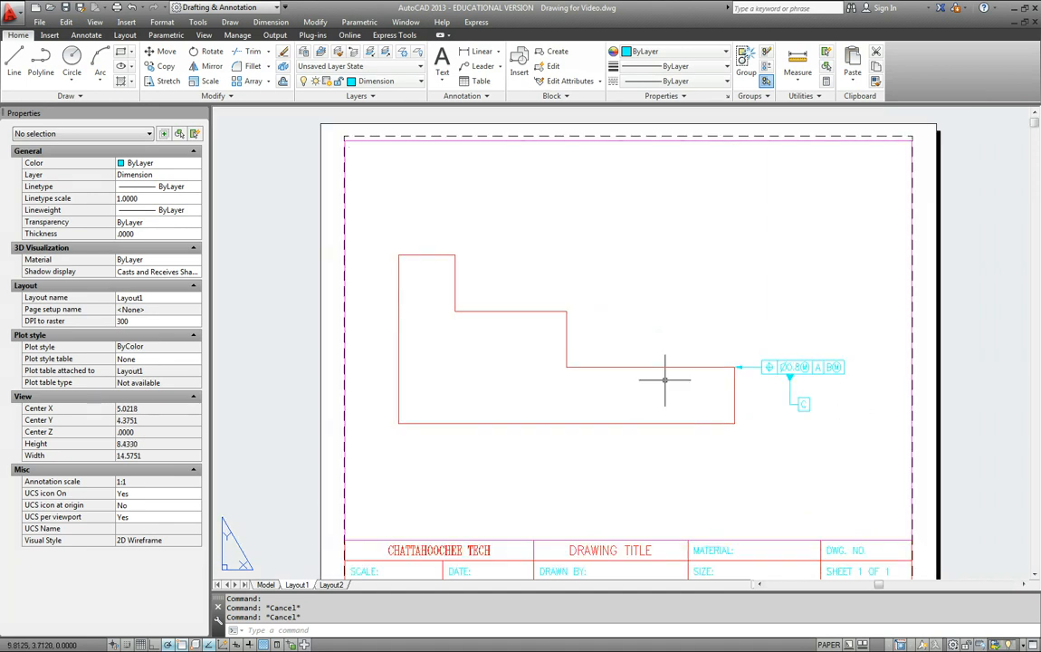
click(799, 454)
click(698, 377)
text(e)
key(Return)
- Draw a quick leader (QLEADER) pointing to the upper edge of the part's lowest step with the annotation text "adasdfsd"
middle_drag(700, 381, 721, 347)
text(o)
key(Return)
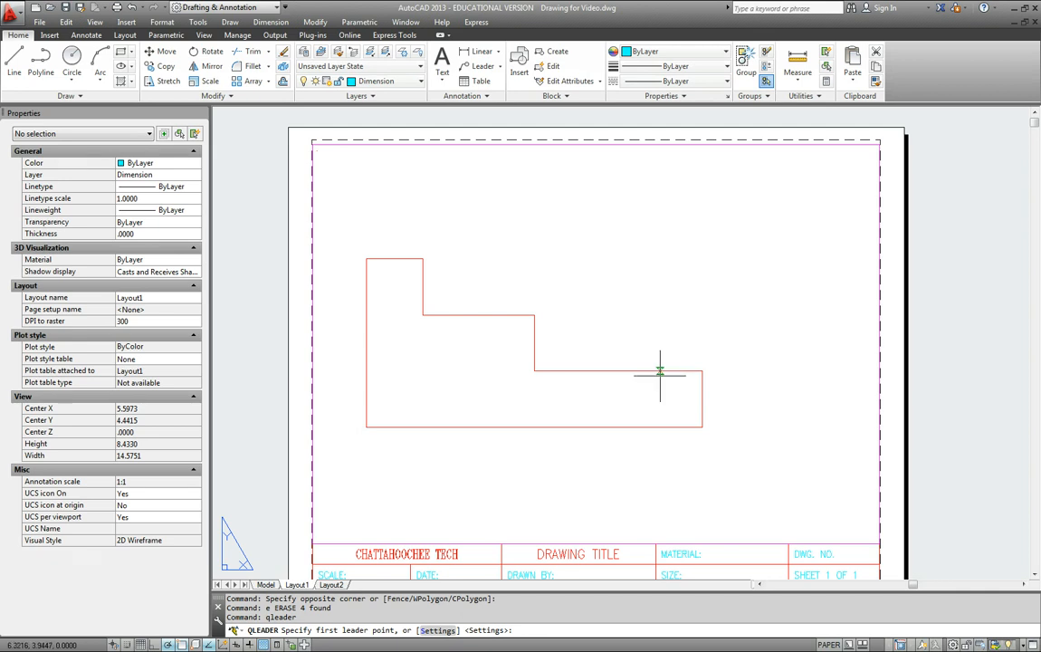
click(573, 335)
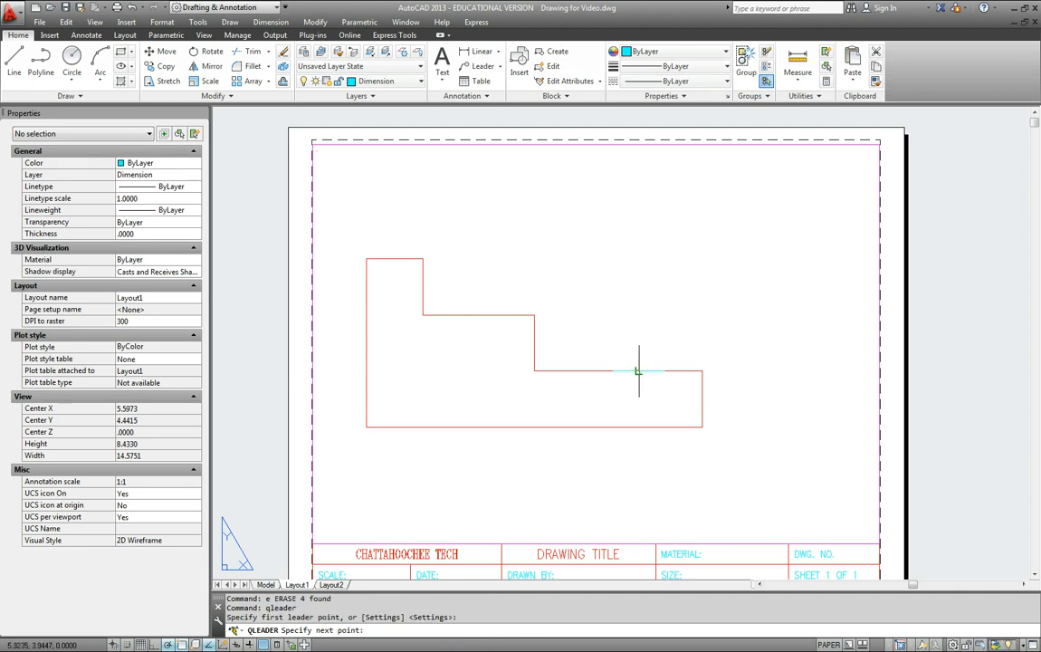
click(676, 324)
key(Return)
key(Return)
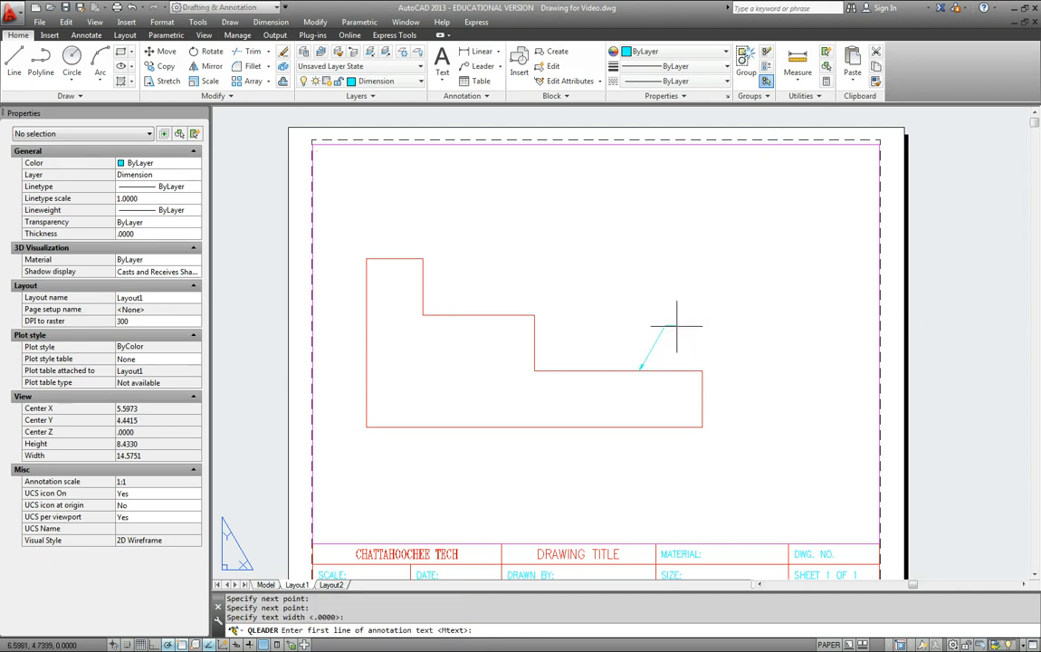
text(adasdfsd)
key(Return)
key(Return)
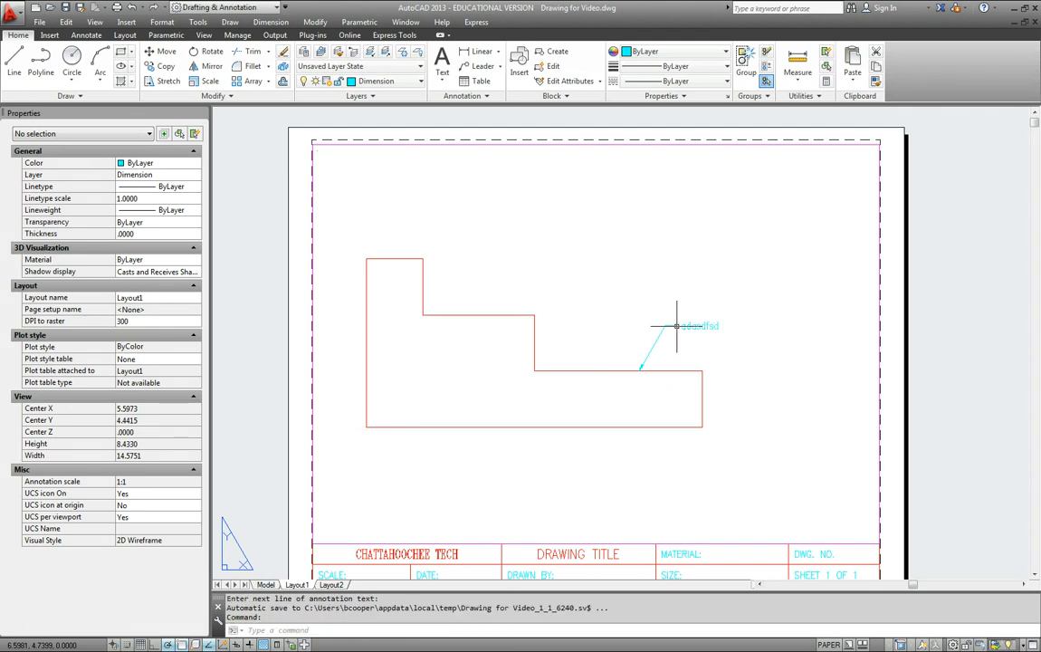
- Erase the quick leader and its annotation text
click(725, 342)
key(Escape)
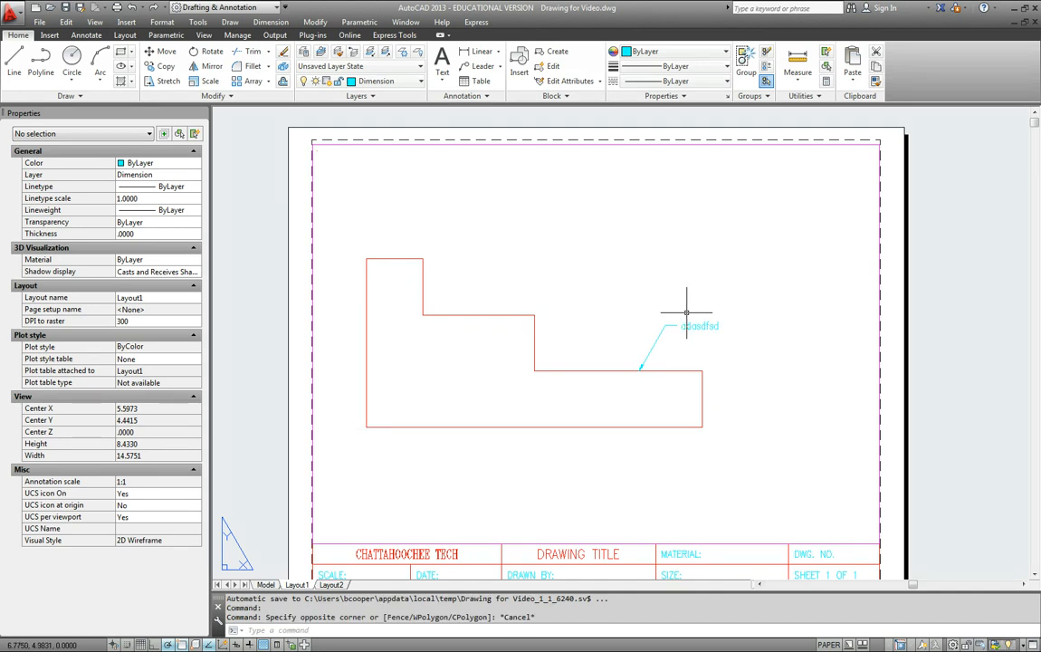
scroll(725, 325, up, 4)
click(743, 353)
click(536, 258)
text(e)
key(Return)
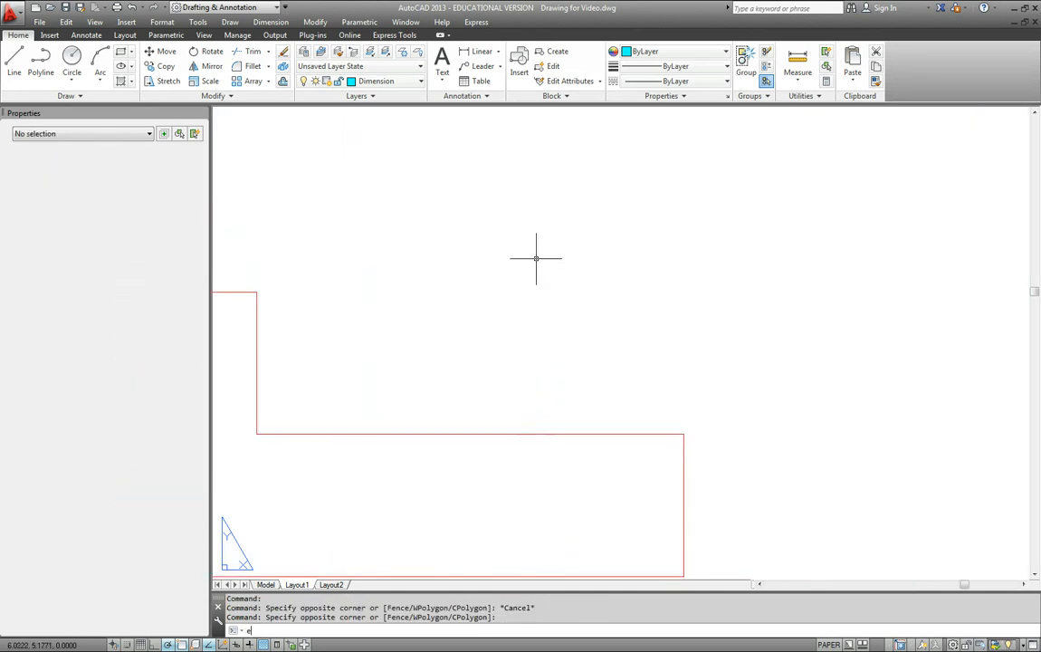
- Start a quick leader (QLEADER) and set its annotation type to Tolerance in the leader settings
scroll(536, 258, down, 3)
middle_drag(539, 260, 631, 297)
text(QLEA)
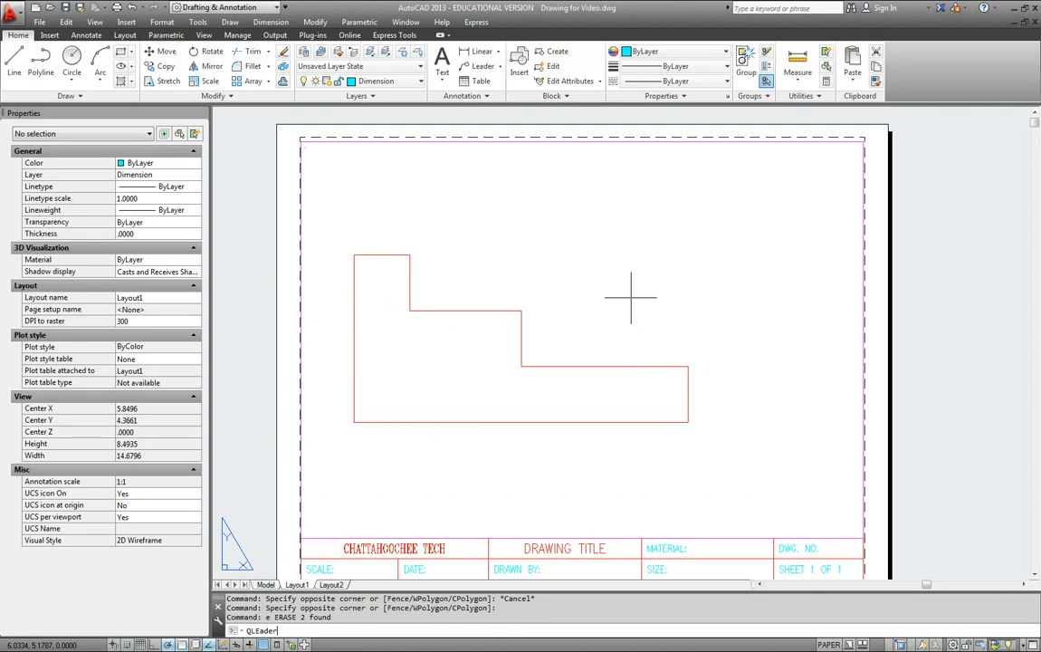
key(Return)
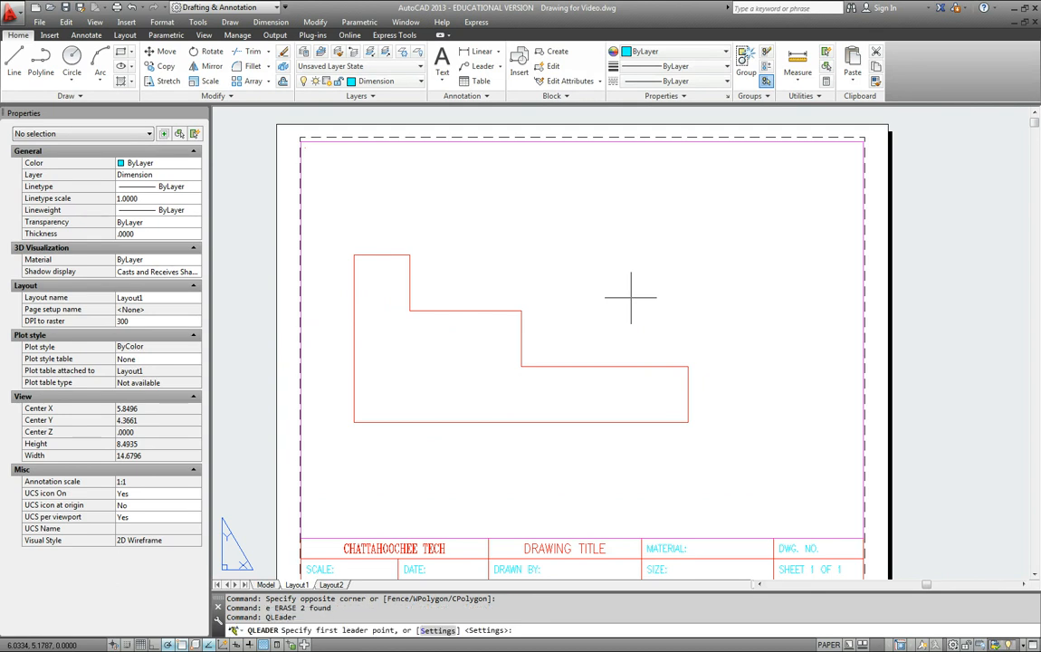
text(s)
key(Return)
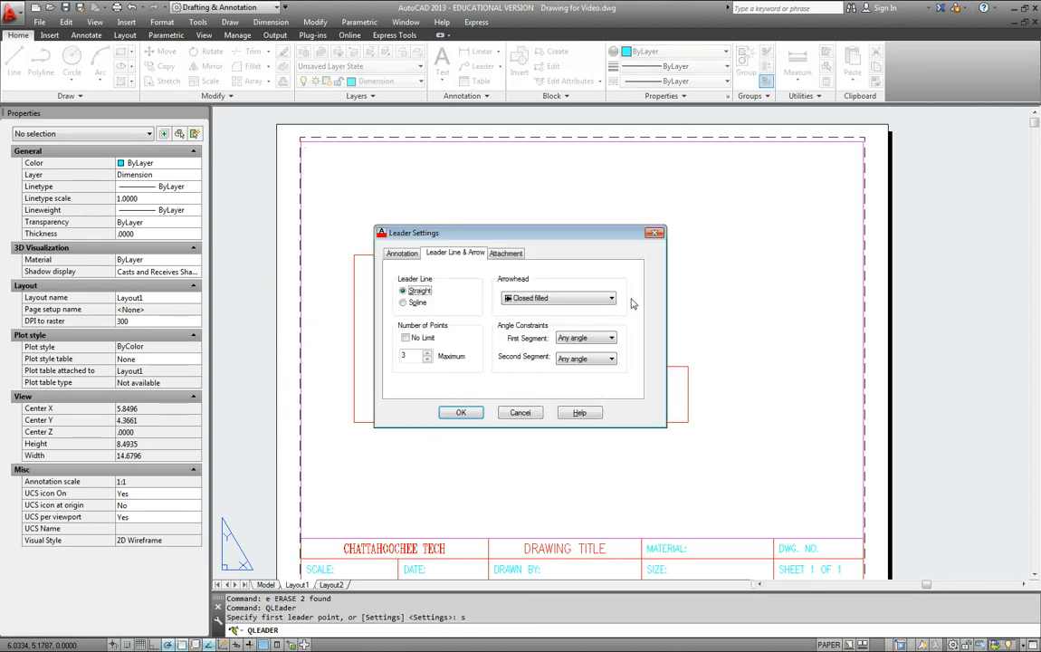
click(403, 253)
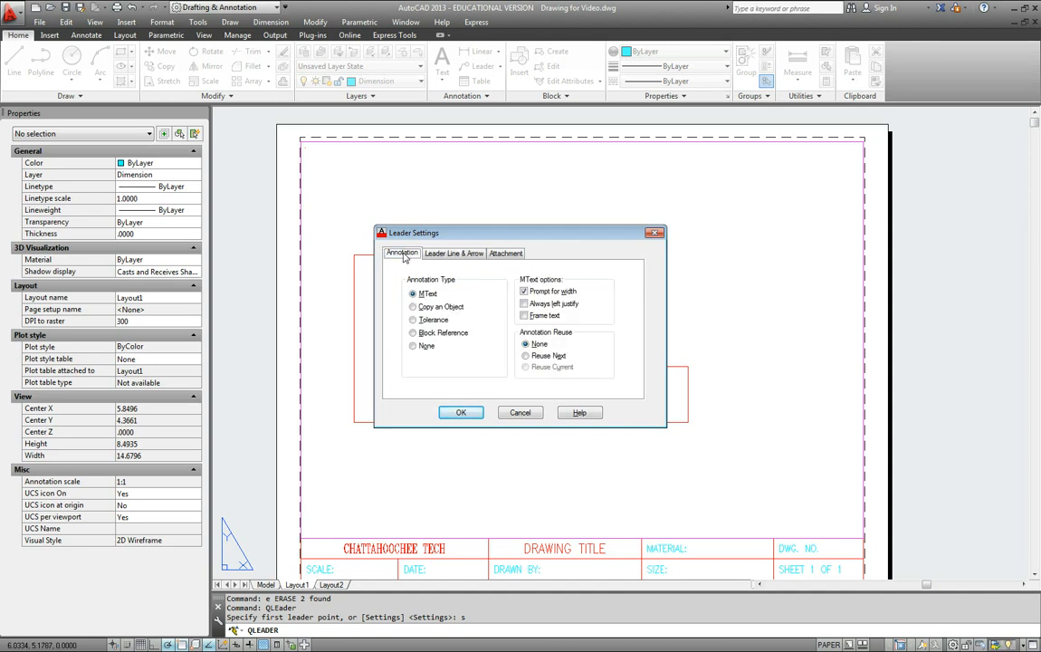
click(413, 320)
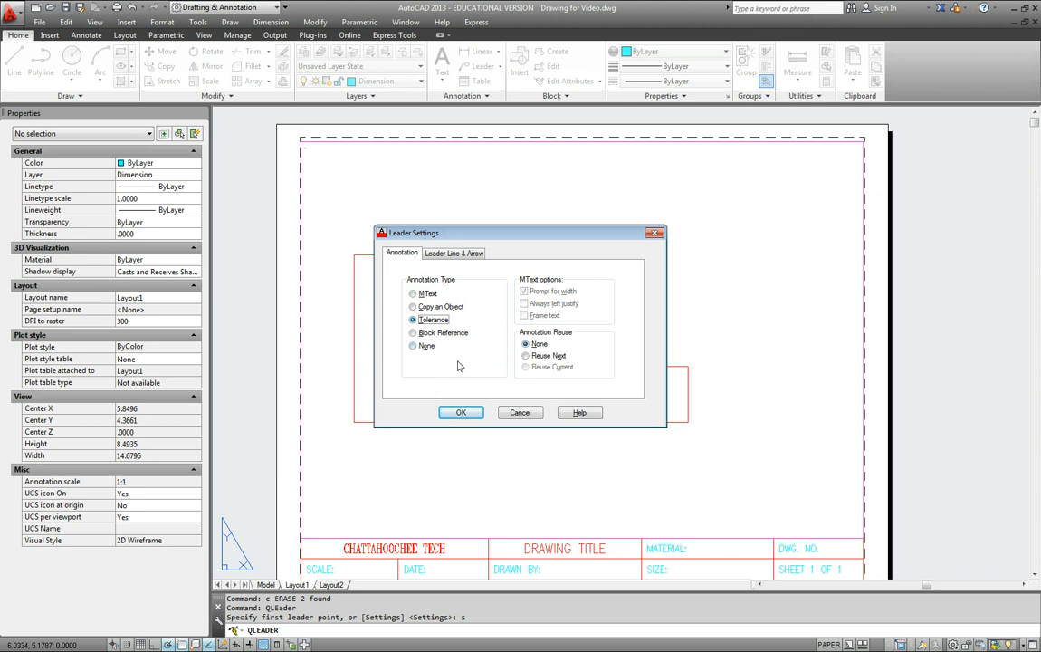
- Set the quick leader's arrowhead to Datum triangle filled and accept the leader settings
click(447, 255)
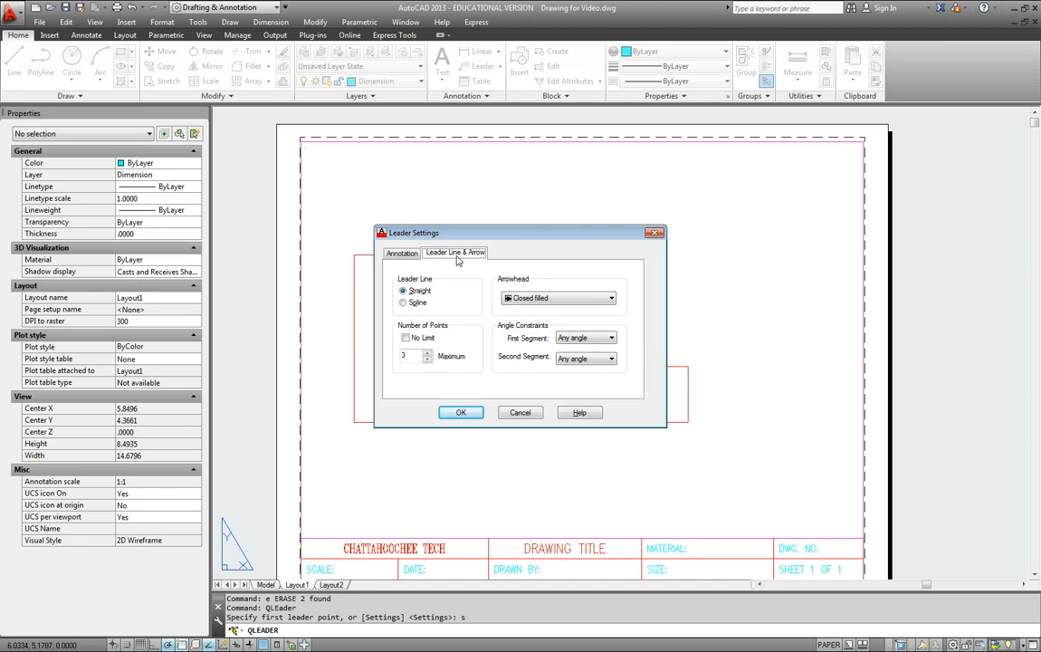
click(568, 299)
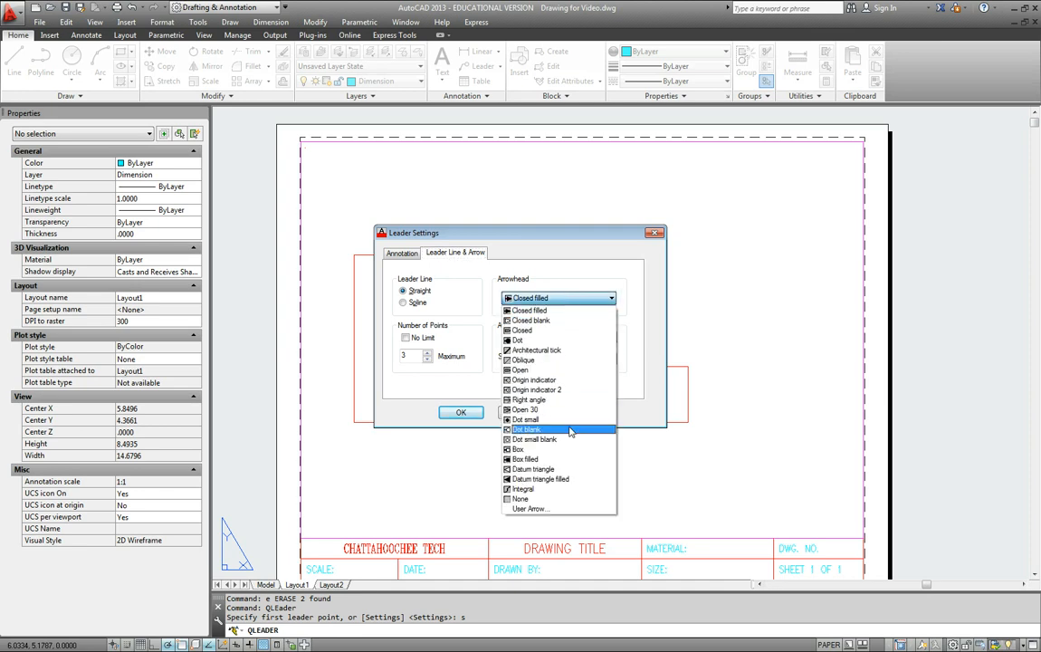
click(565, 479)
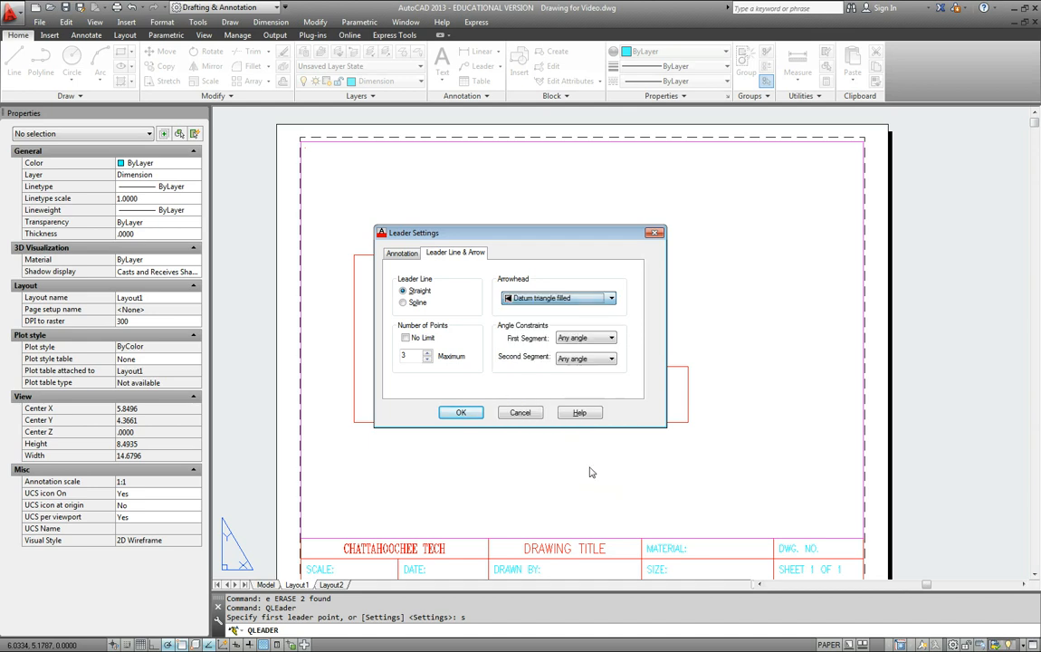
click(462, 412)
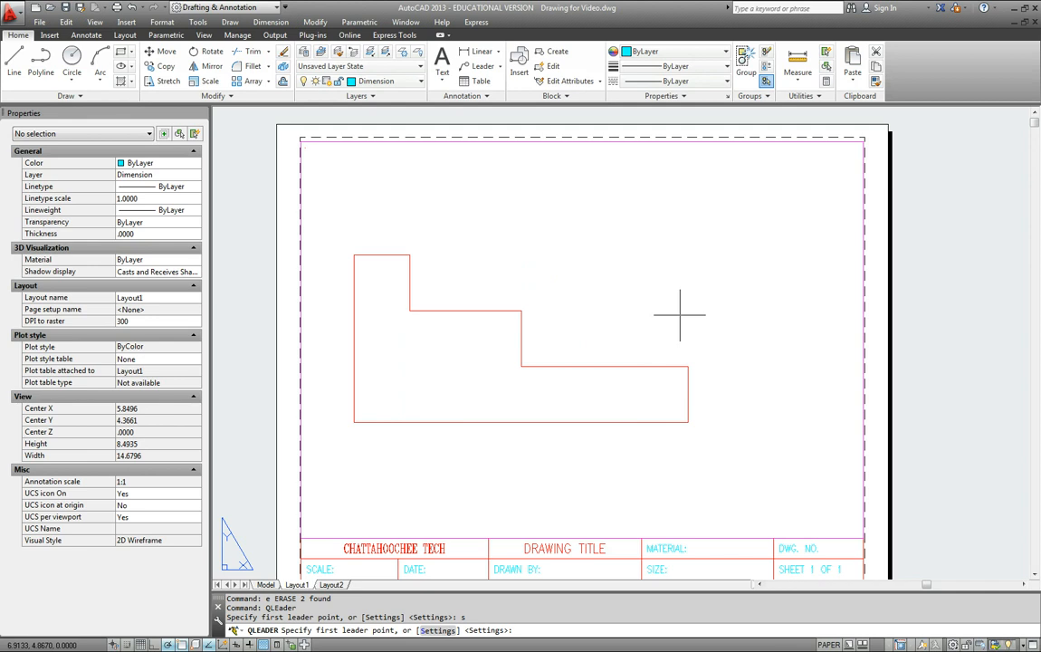
key(Return)
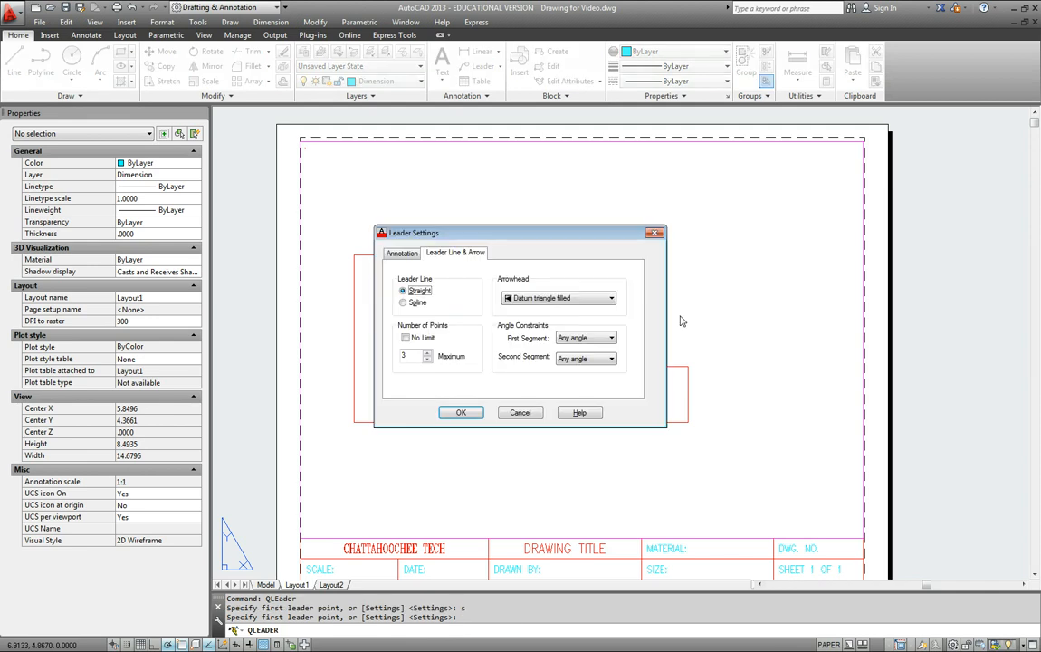
click(461, 412)
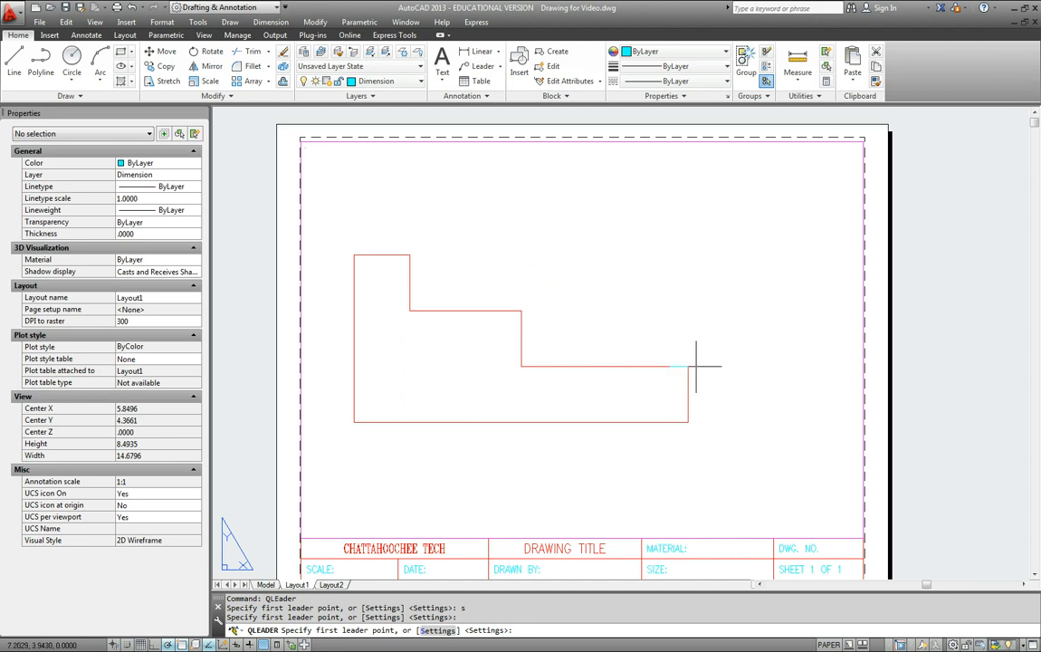
- Place the leader on the upper edge of the part's lowest step, near its right end, with C entered as Datum 1
click(658, 366)
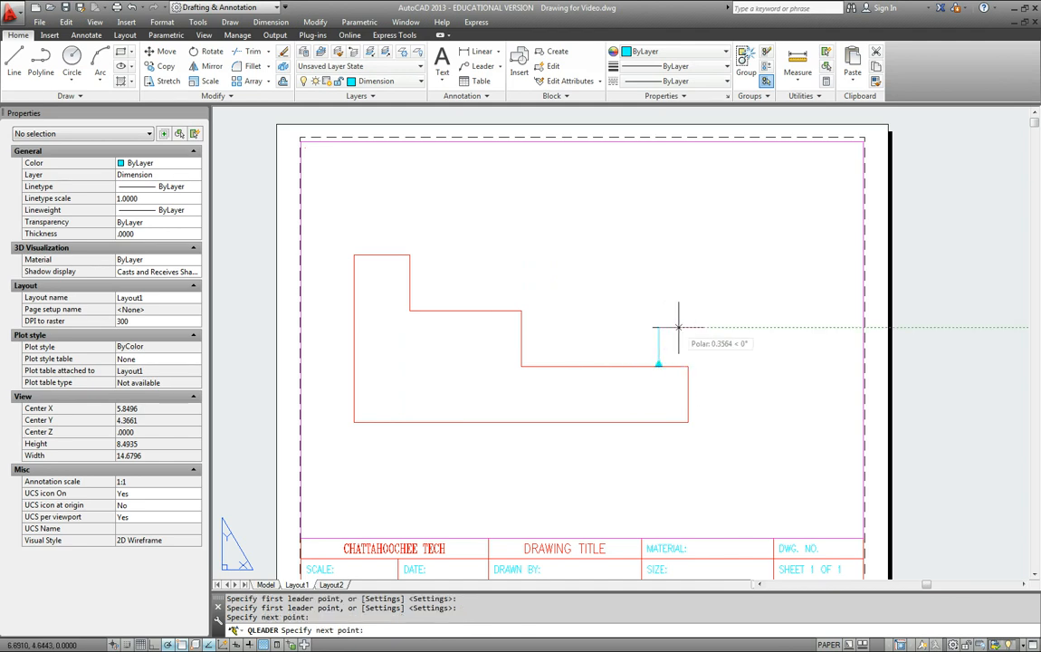
click(673, 334)
click(566, 296)
text(C)
click(470, 378)
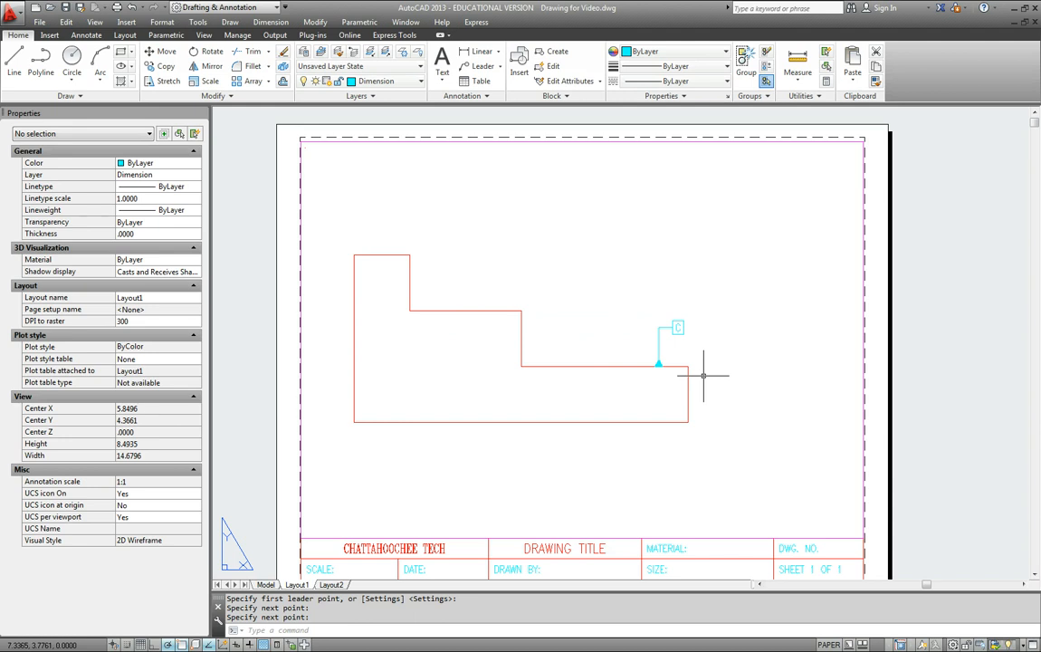
- Draw a second quick leader from the same edge, left of the C leader, about 1.13 upward and about 0.30 to the right
key(Return)
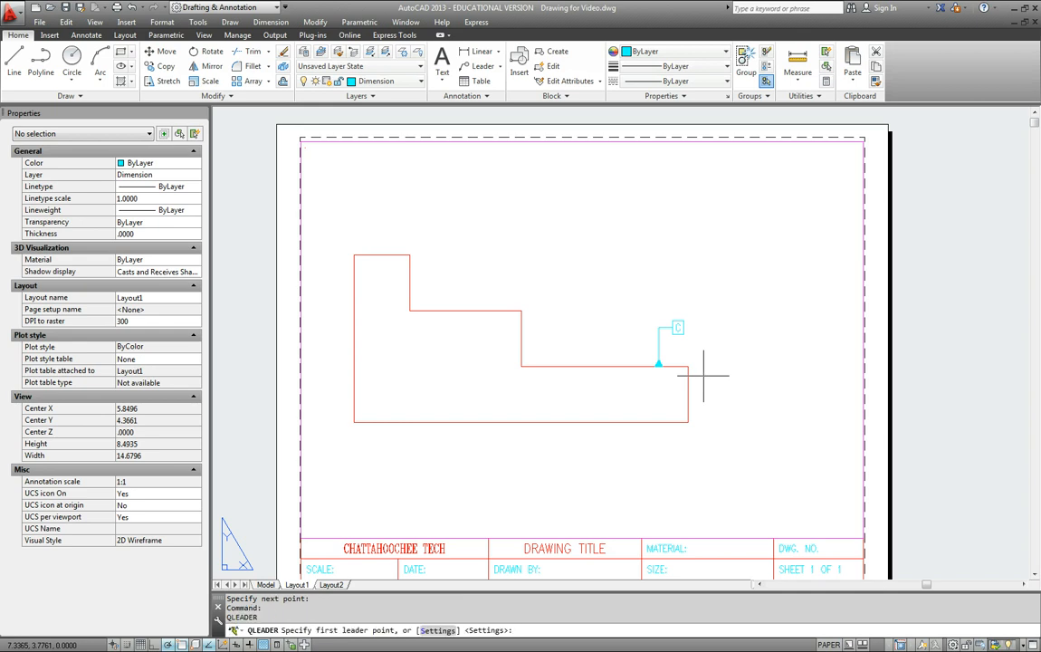
click(575, 363)
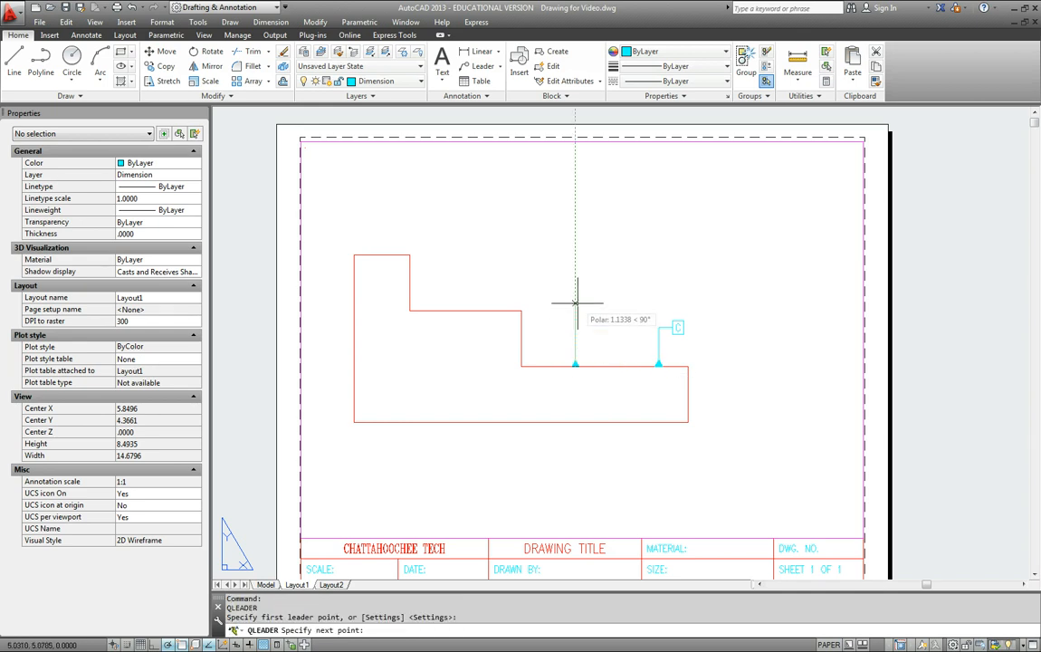
click(576, 304)
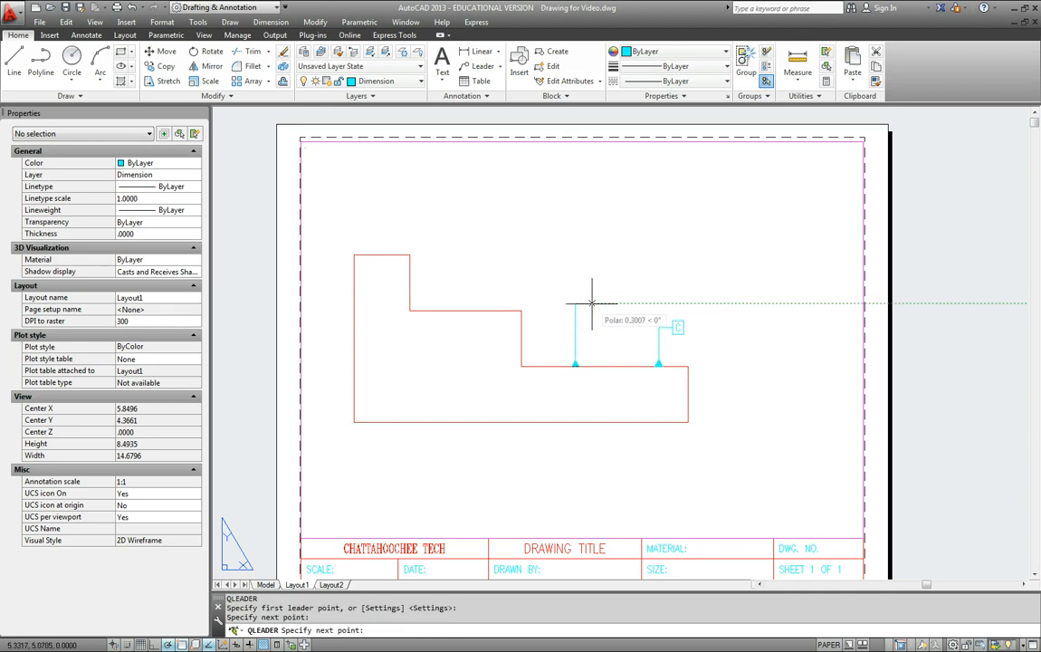
click(592, 303)
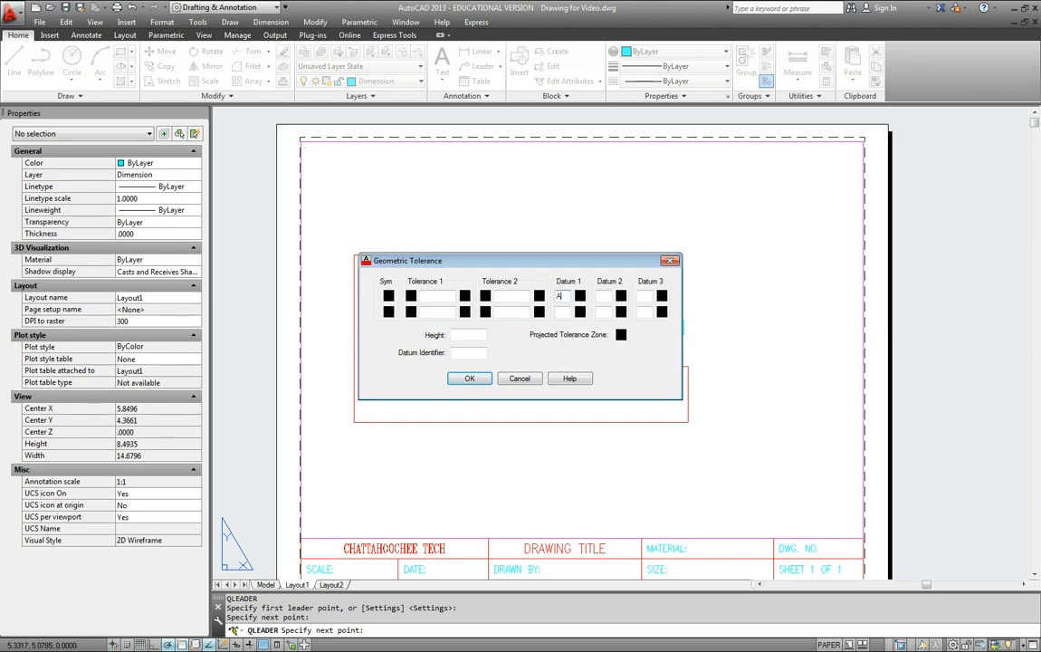
- Define the tolerance frame with Datum 1 A, the position symbol and a diameter tolerance of 0.8 at maximum material condition (M)
click(565, 296)
text(A)
click(389, 297)
click(476, 313)
click(411, 296)
text(0.8)
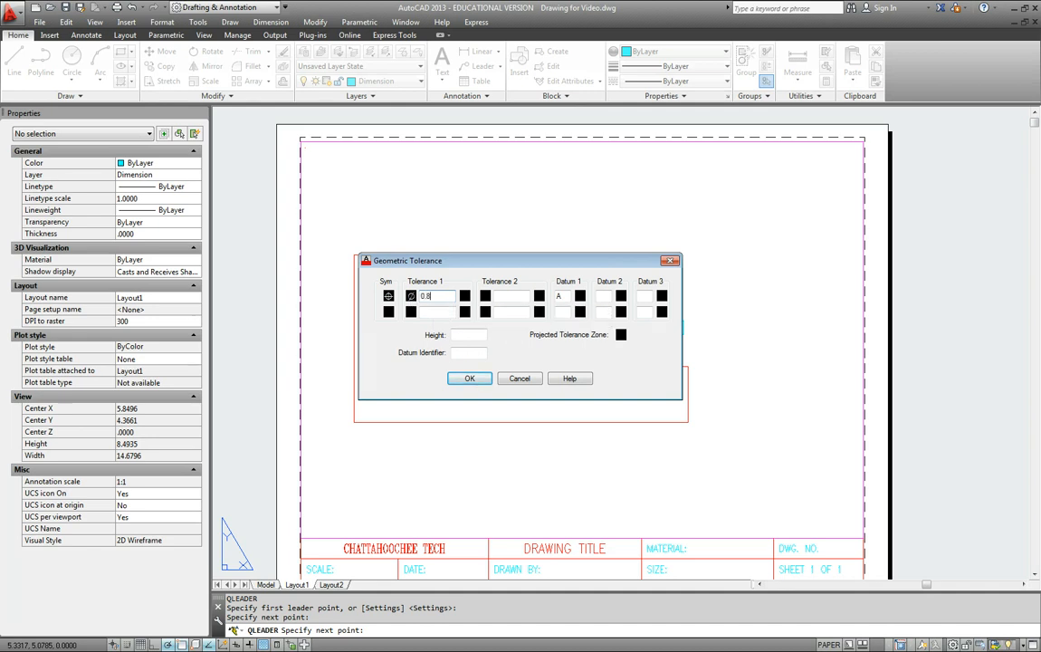
click(464, 296)
click(440, 307)
- Add Datum 2 B with the maximum material condition (M) and insert the feature control frame
click(615, 297)
text(B)
click(621, 298)
click(436, 307)
click(469, 379)
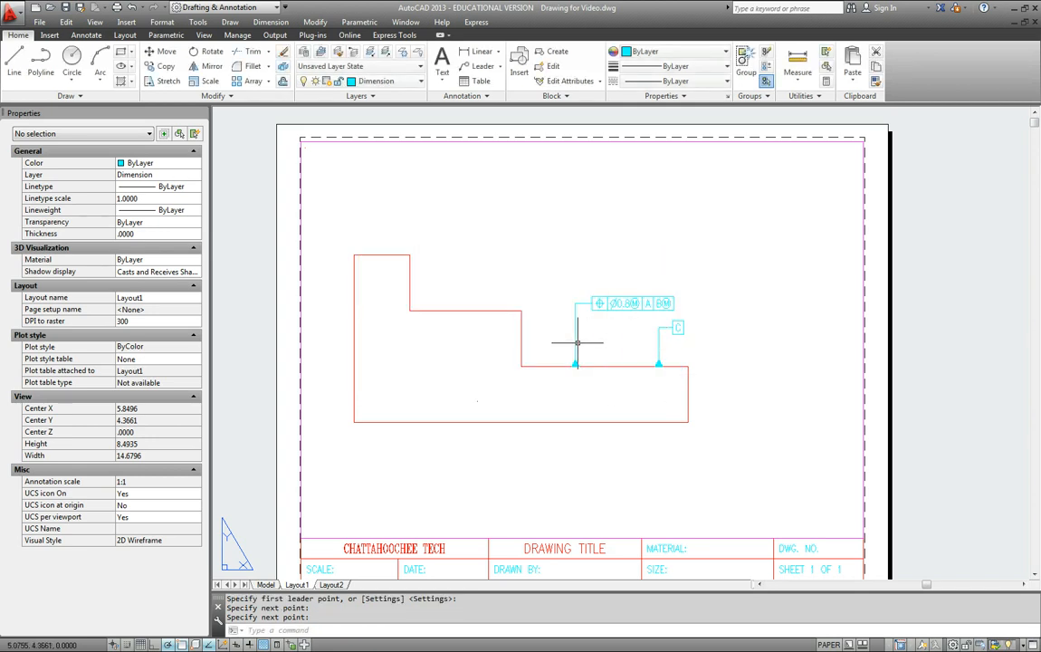
- Change the arrowhead of the feature control frame's leader to Closed filled and clear the selection
click(575, 348)
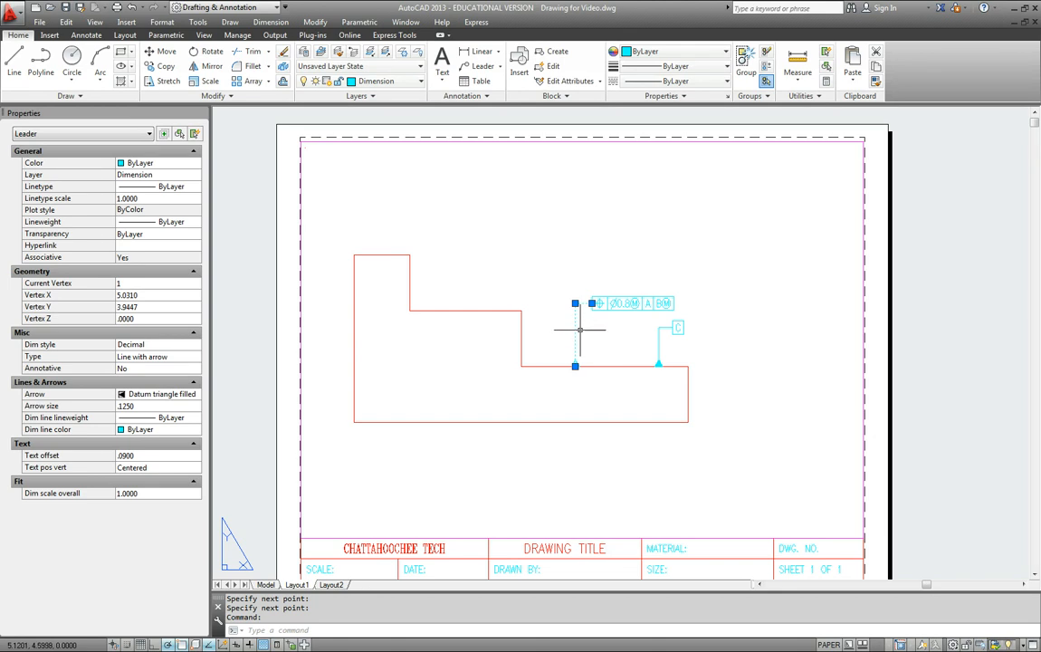
click(172, 394)
click(196, 394)
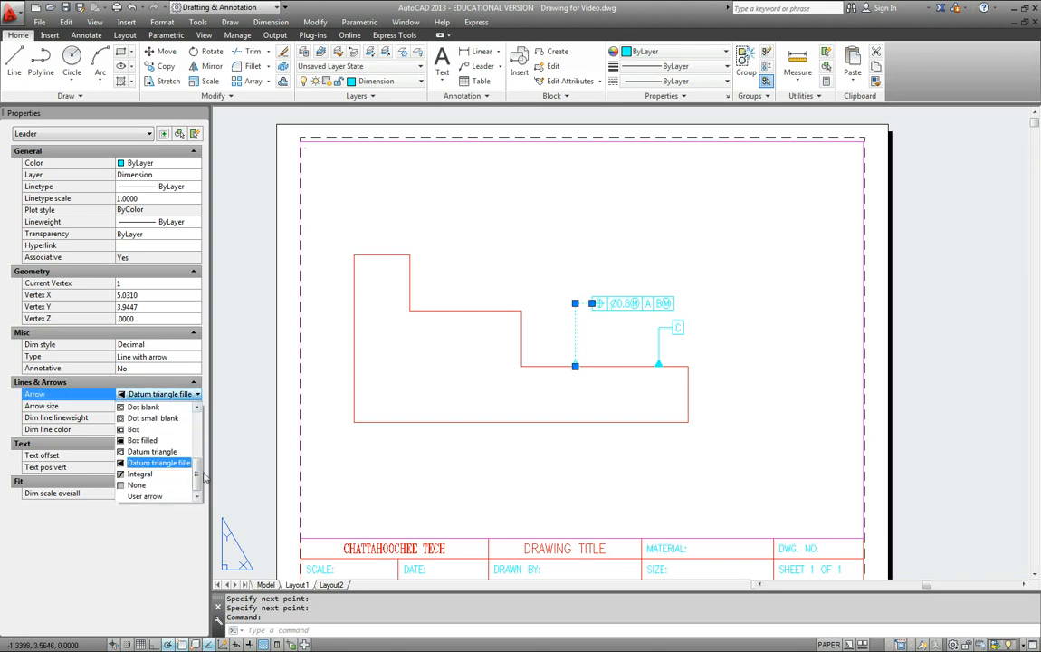
scroll(199, 463, up, 4)
click(149, 405)
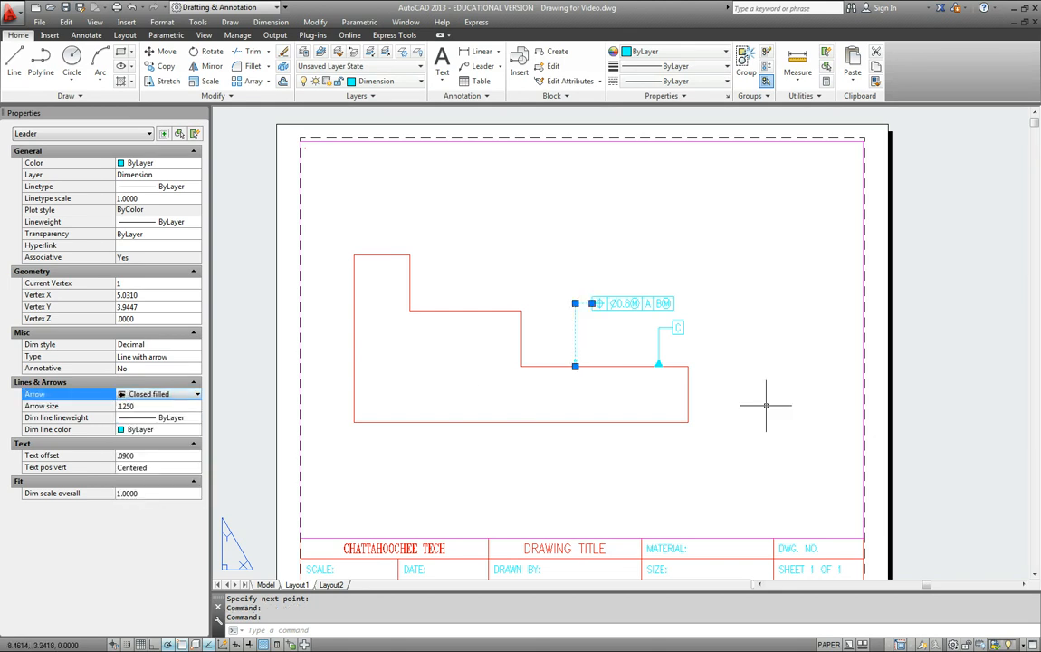
key(Escape)
key(Escape)
key(Escape)
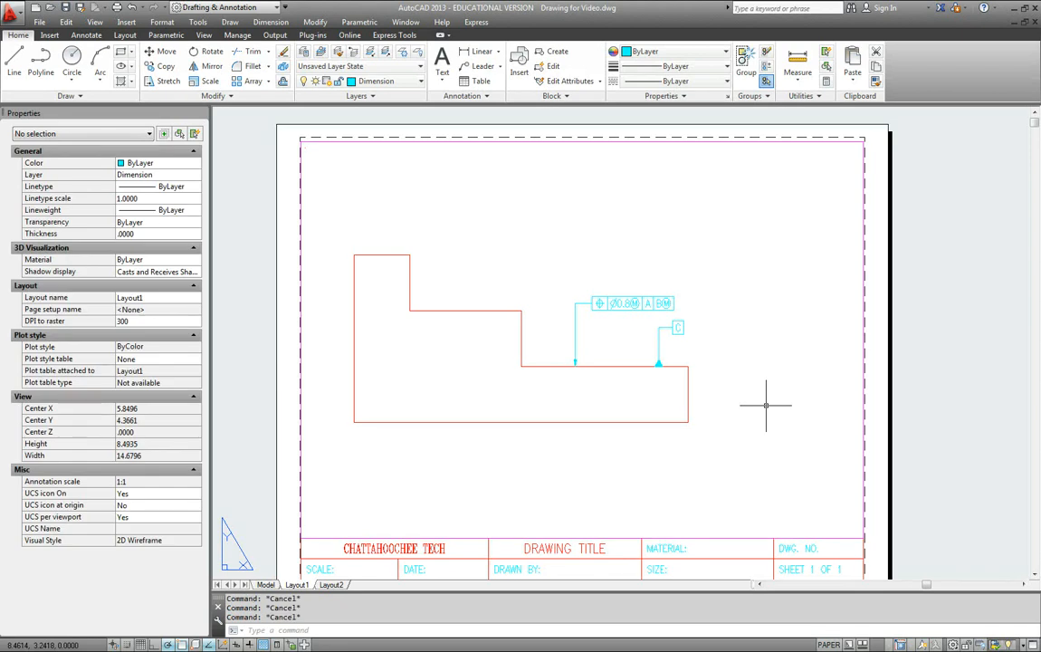